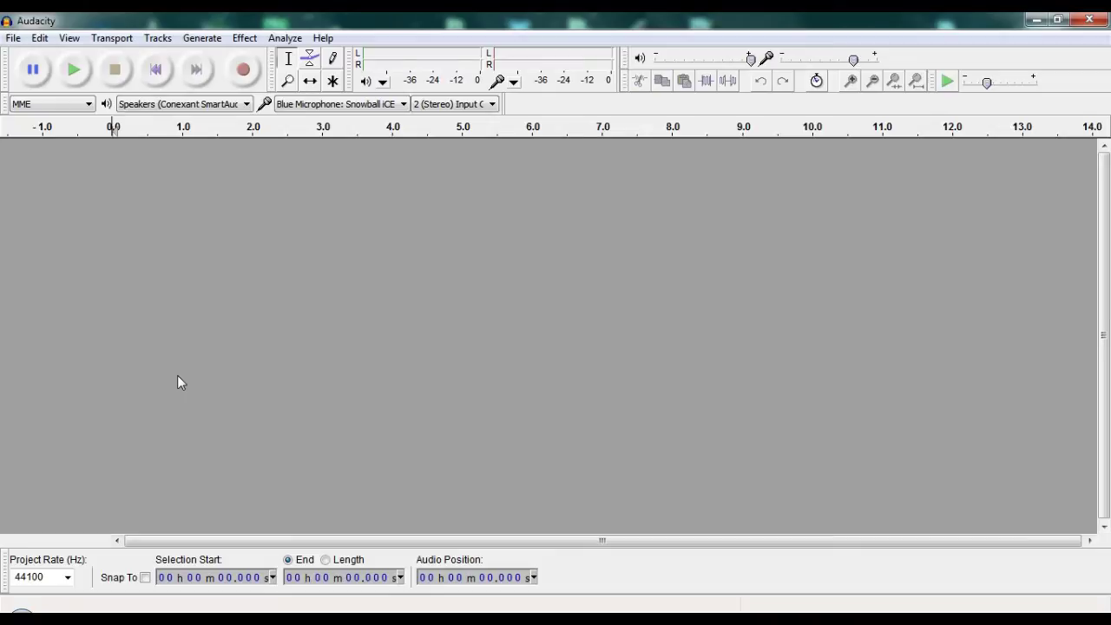
Record about 25 seconds of speech from the microphone into a new stereo track, then stop.
left_click(243, 70)
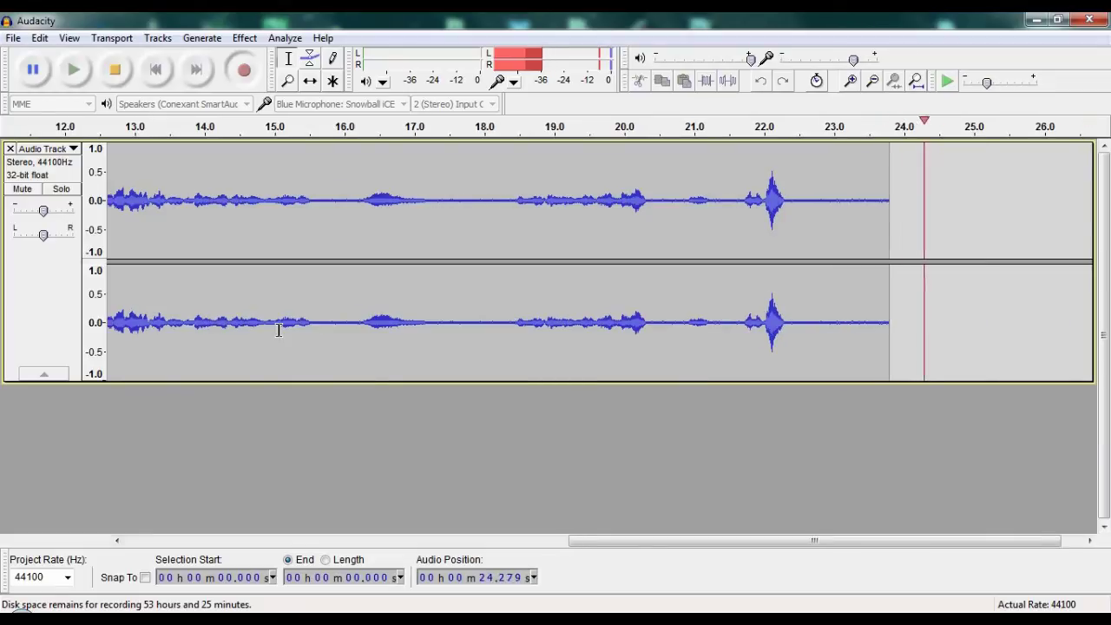
key("space")
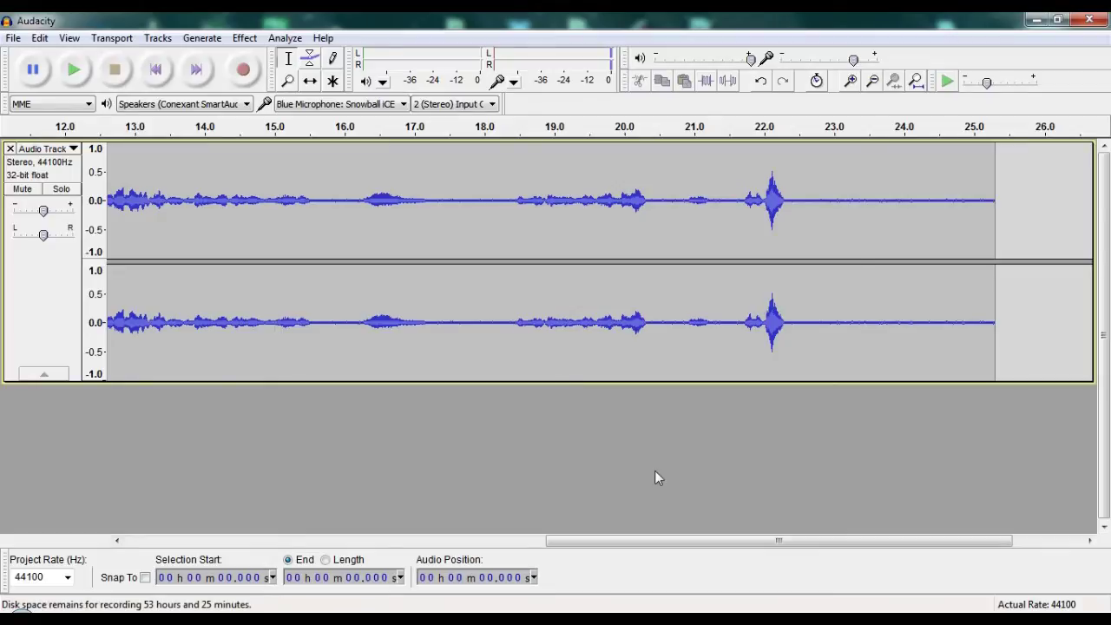
Play back the new recording, then scroll back and return to the start of the track.
key("space")
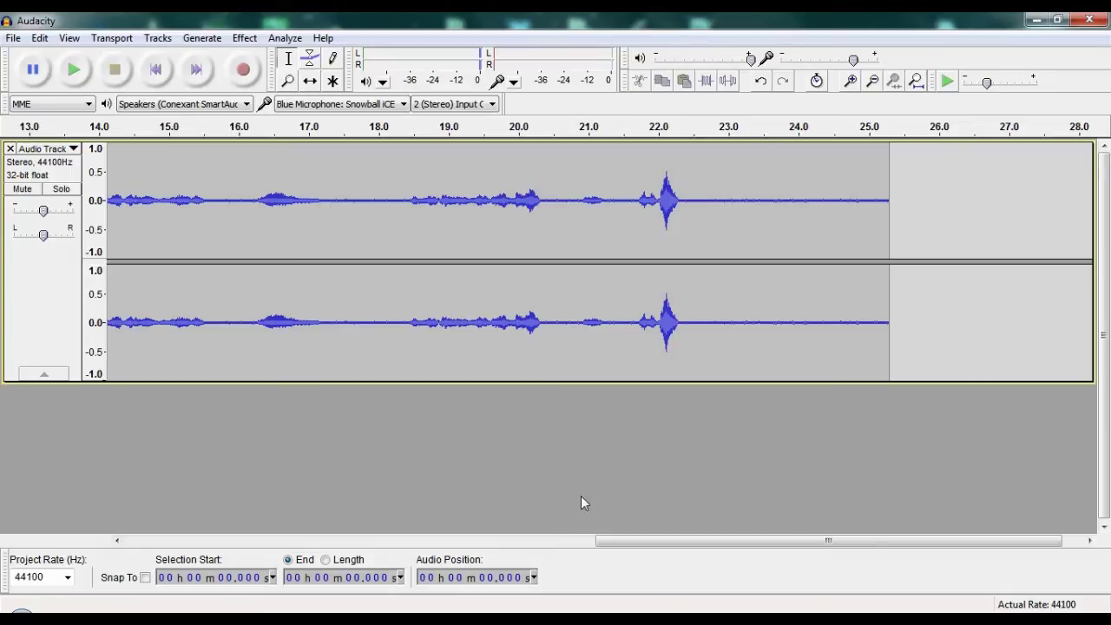
left_click_drag(592, 540, 4, 528)
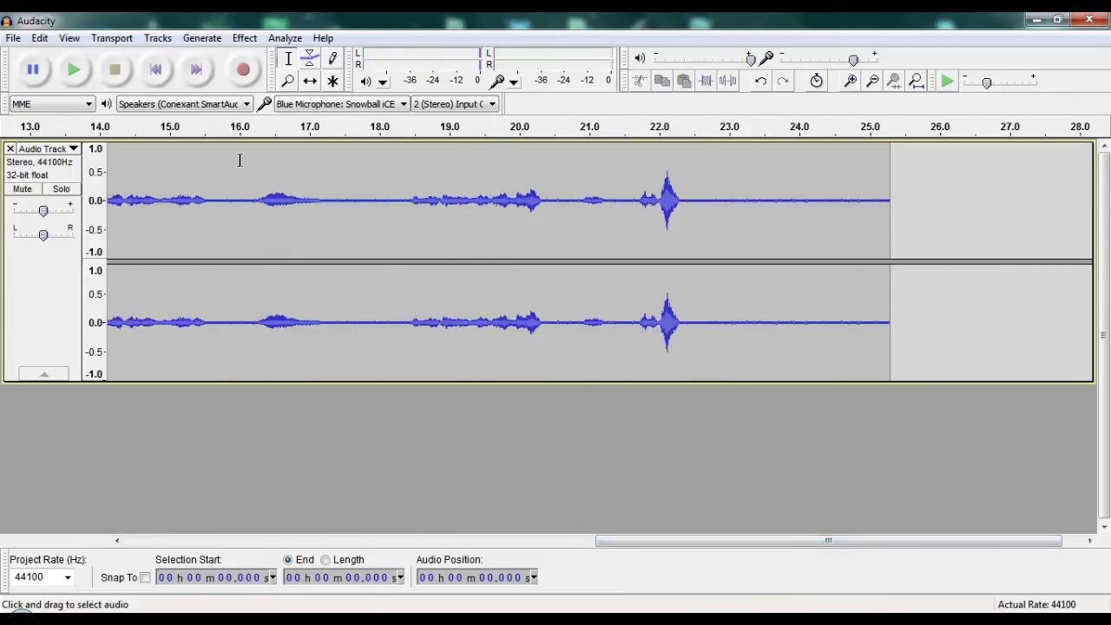
left_click(152, 69)
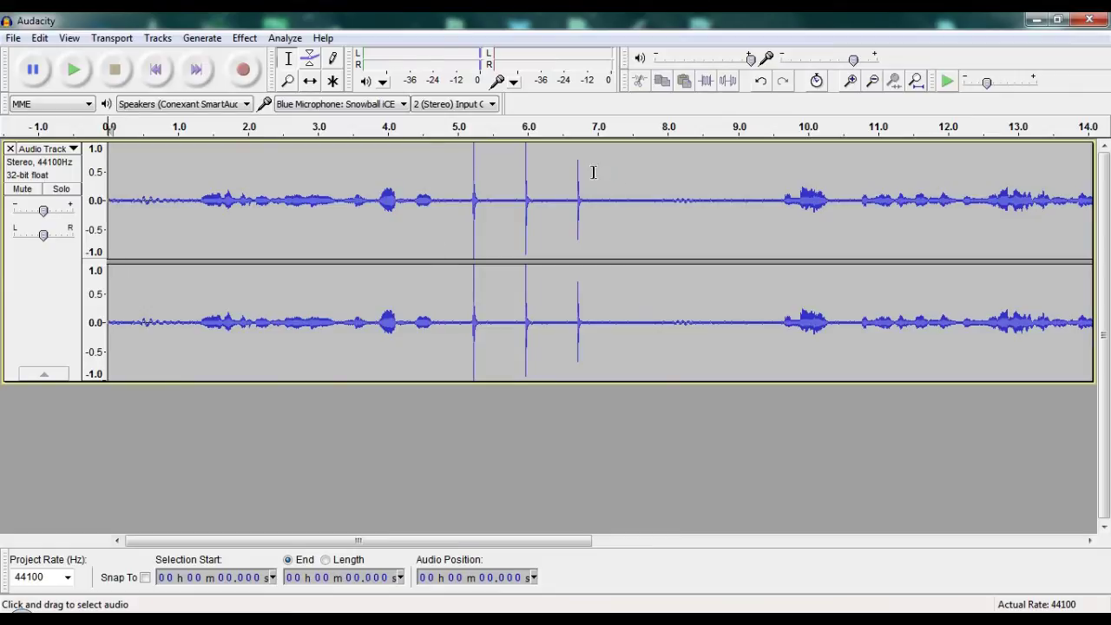
mouse_move(594, 174)
left_mouse_down()
mouse_move(752, 174)
mouse_move(605, 172)
left_mouse_up()
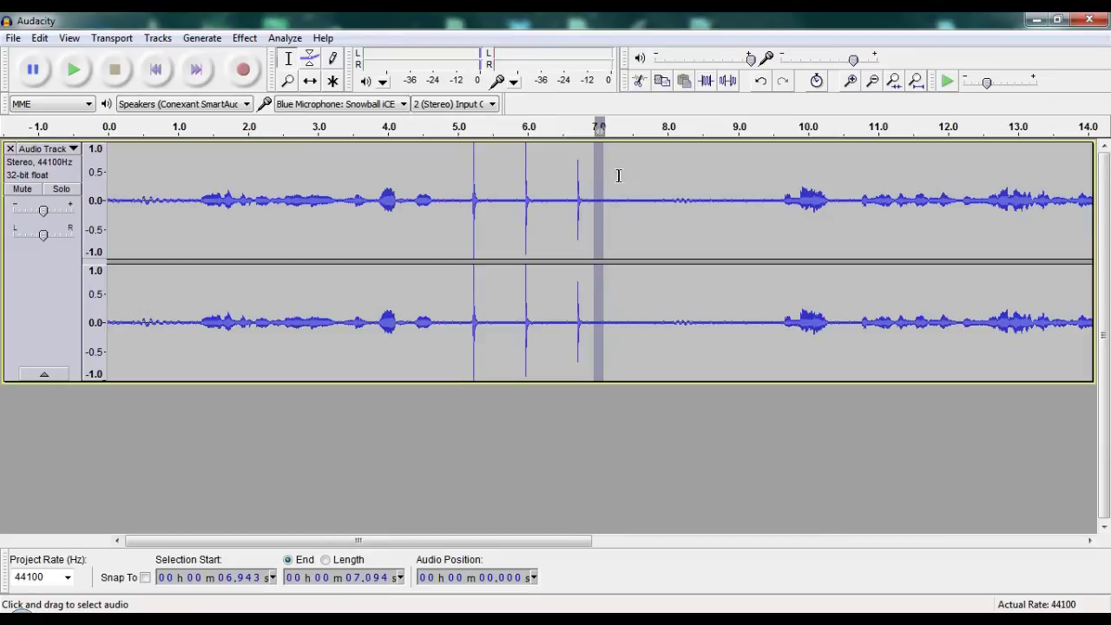
left_click_drag(774, 178, 592, 181)
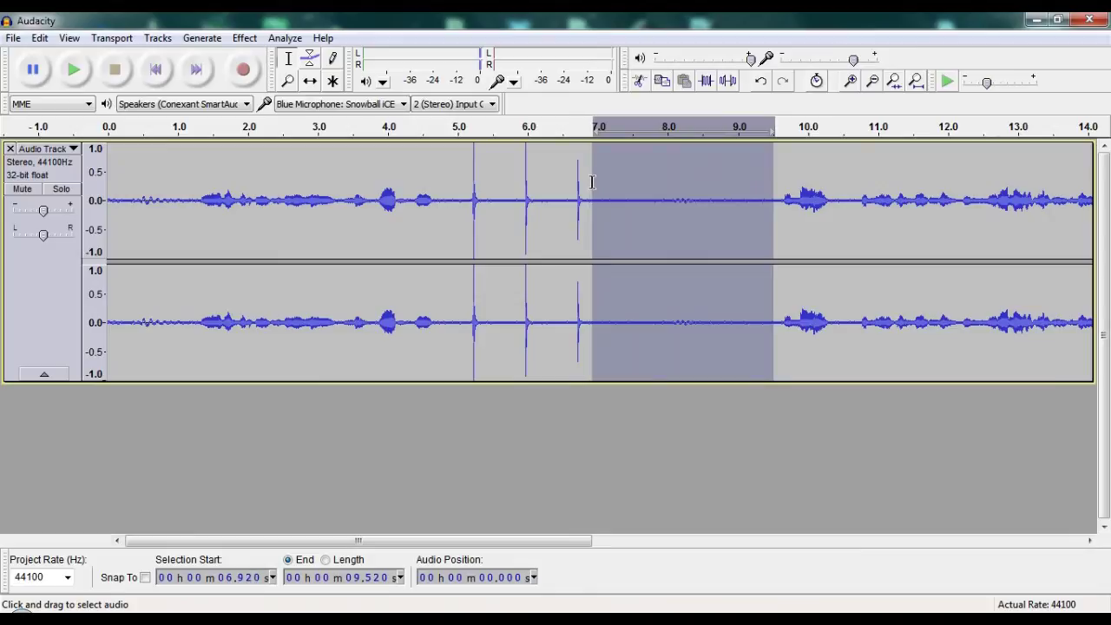
left_click(247, 39)
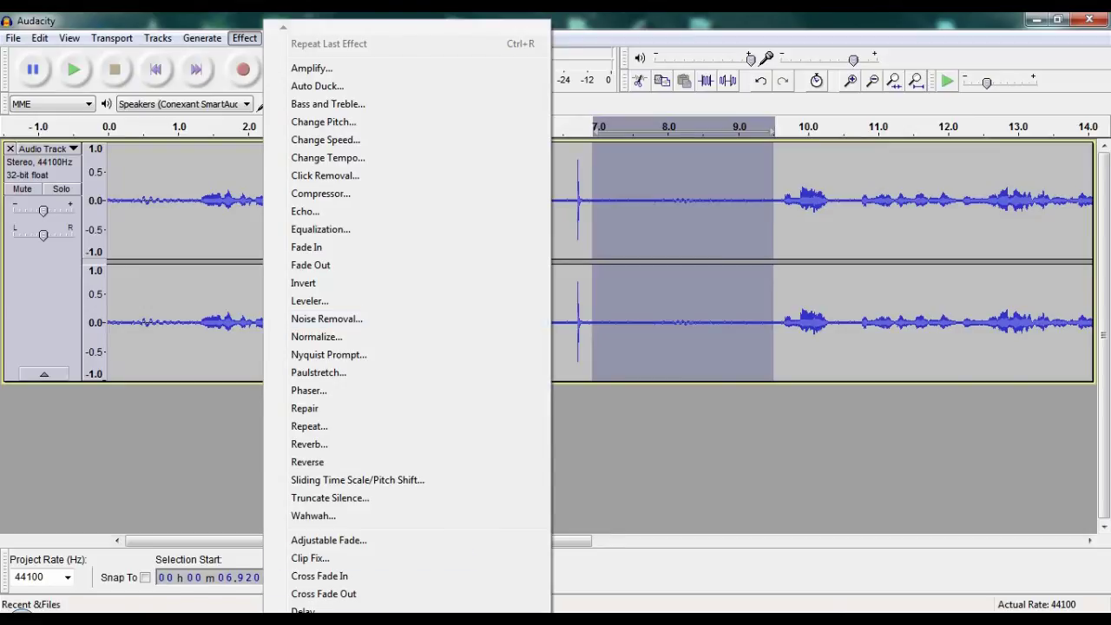
scroll(347, 603, "down", 1)
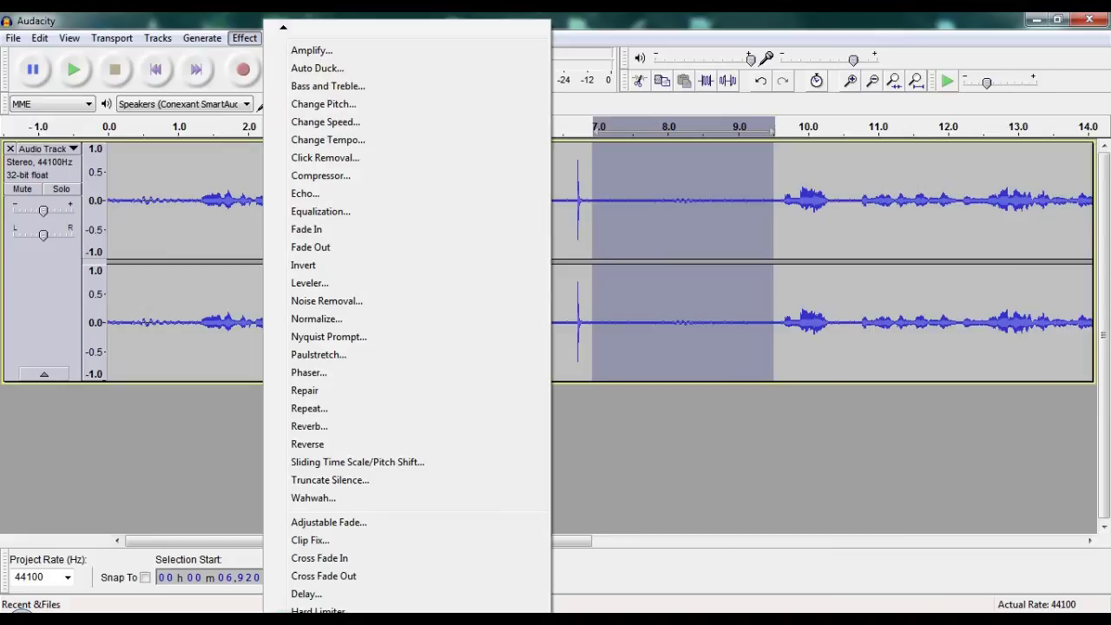
scroll(356, 326, "down", 1)
scroll(357, 324, "down", 7)
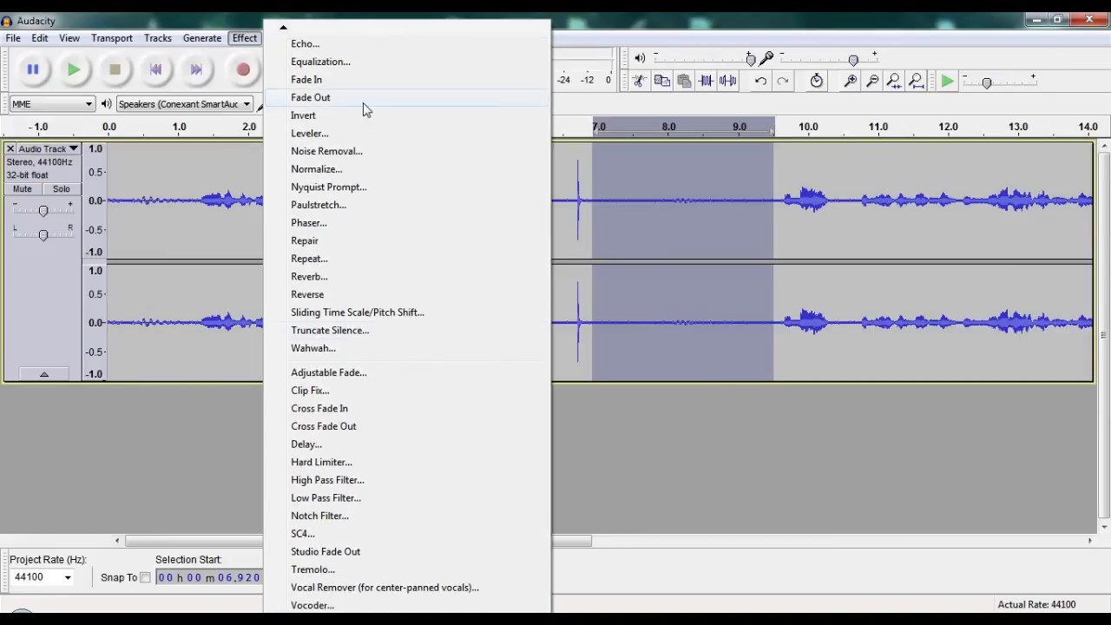
mouse_move(292, 28)
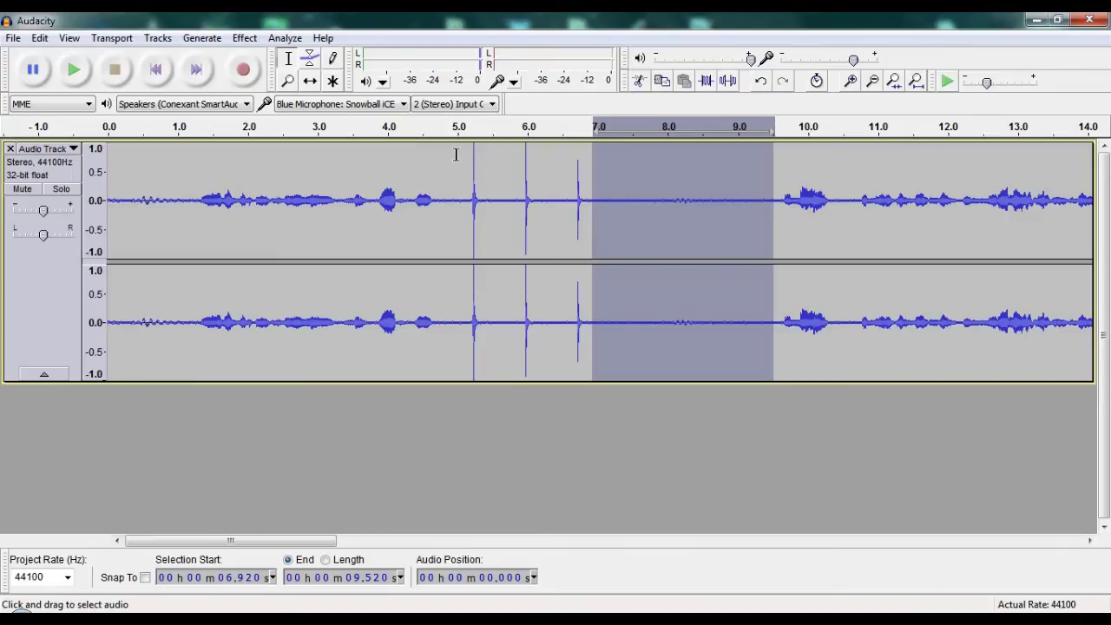
left_click(842, 179)
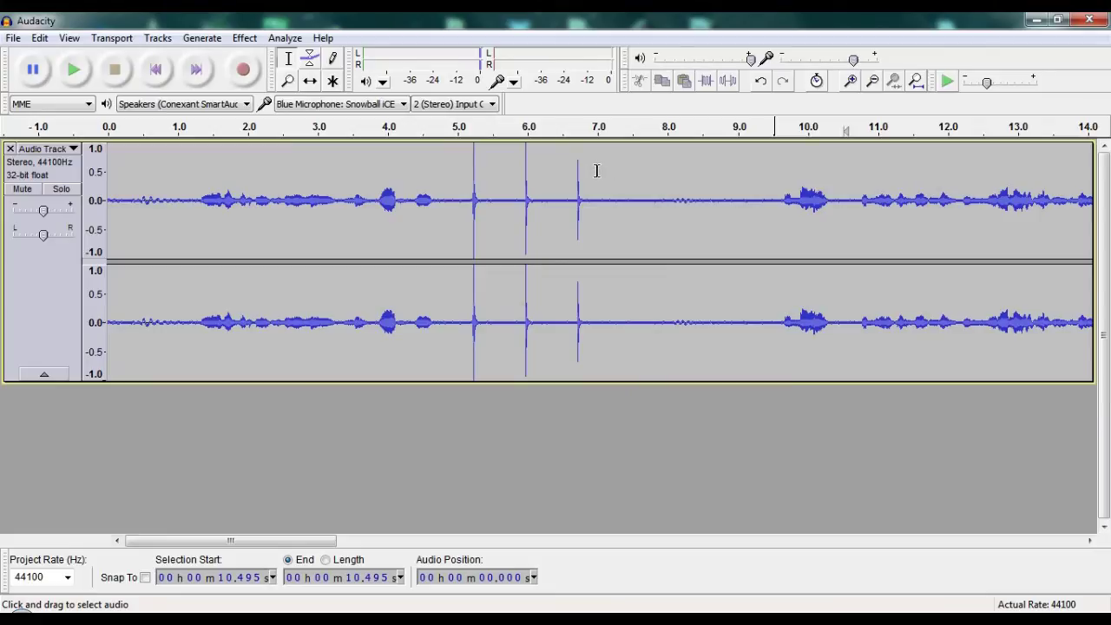
Capture a noise profile from the quiet stretch between about 7 and 9.5 seconds.
left_click_drag(597, 170, 776, 174)
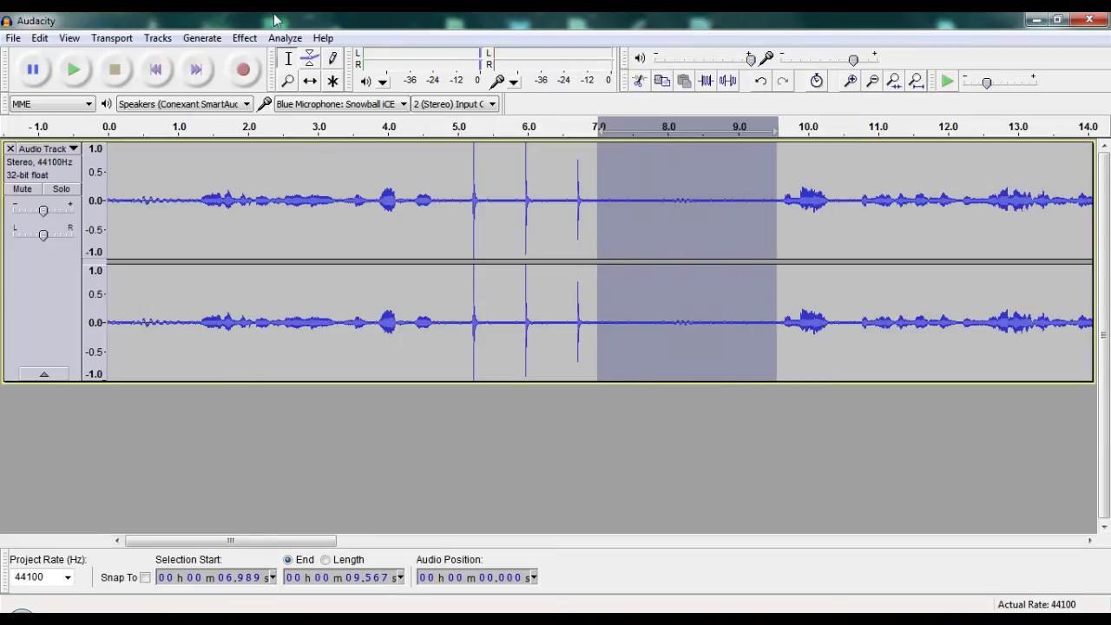
left_click(242, 38)
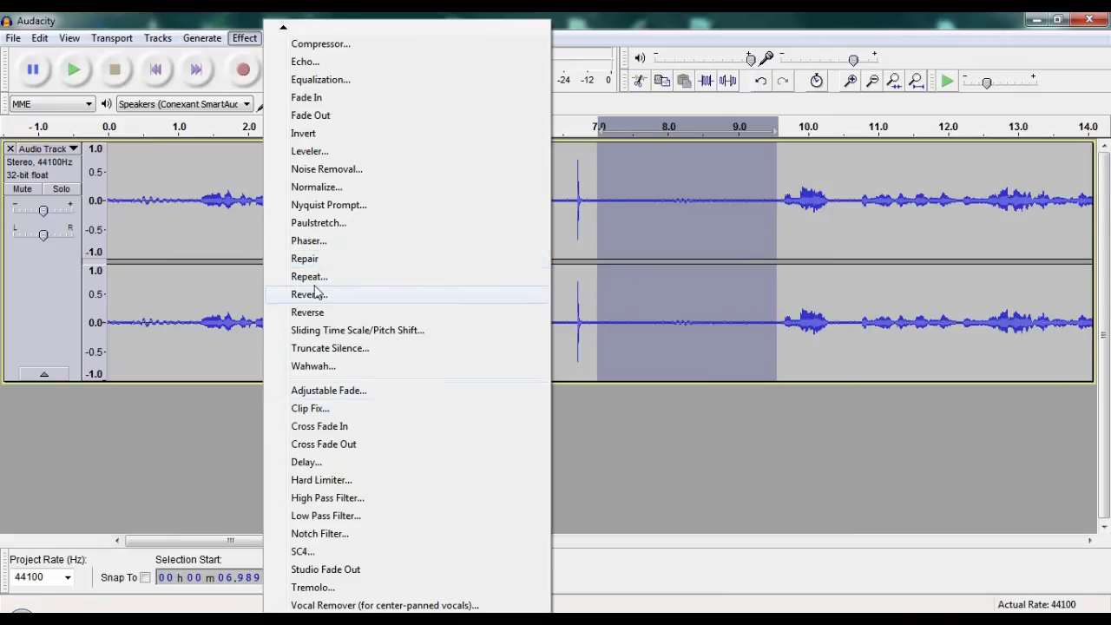
left_click(322, 172)
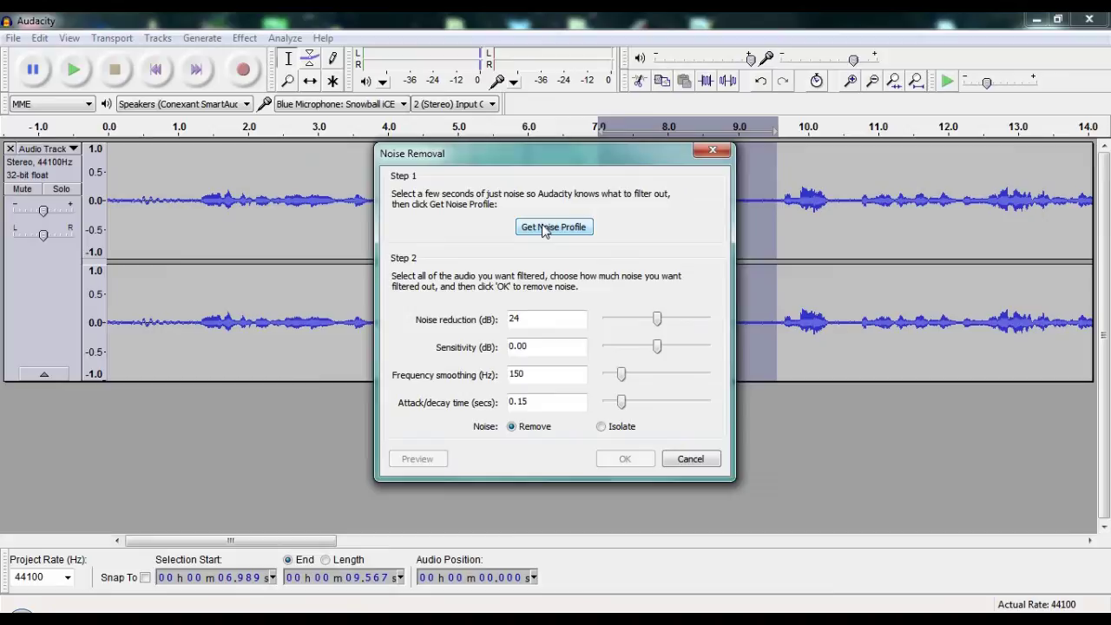
left_click(543, 229)
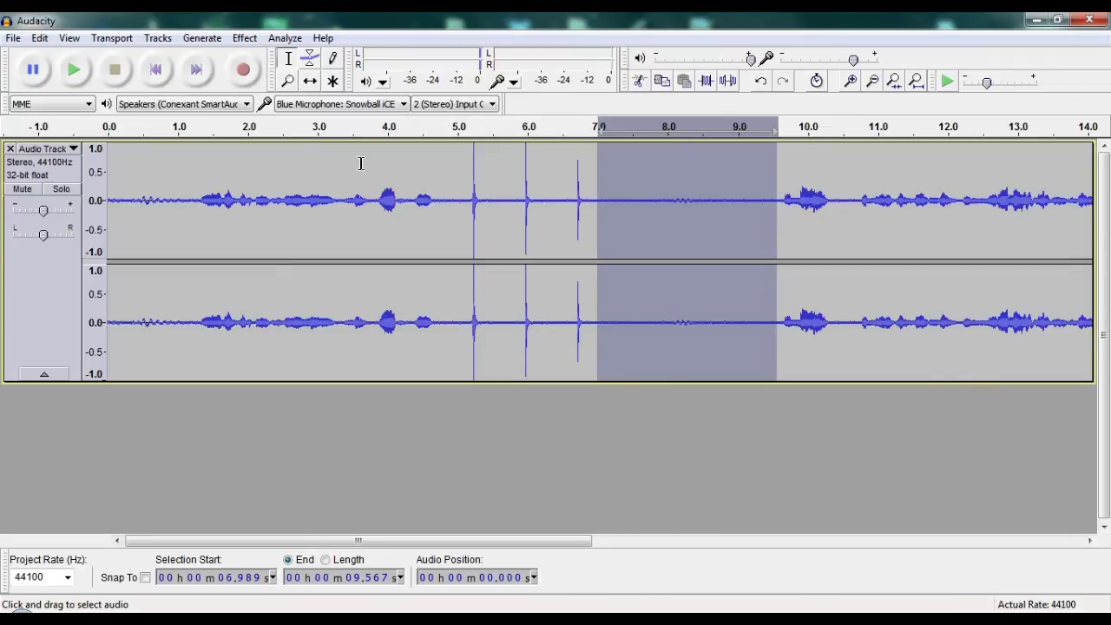
Apply Noise Removal at 24 dB to the entire recording.
key("ctrl+a")
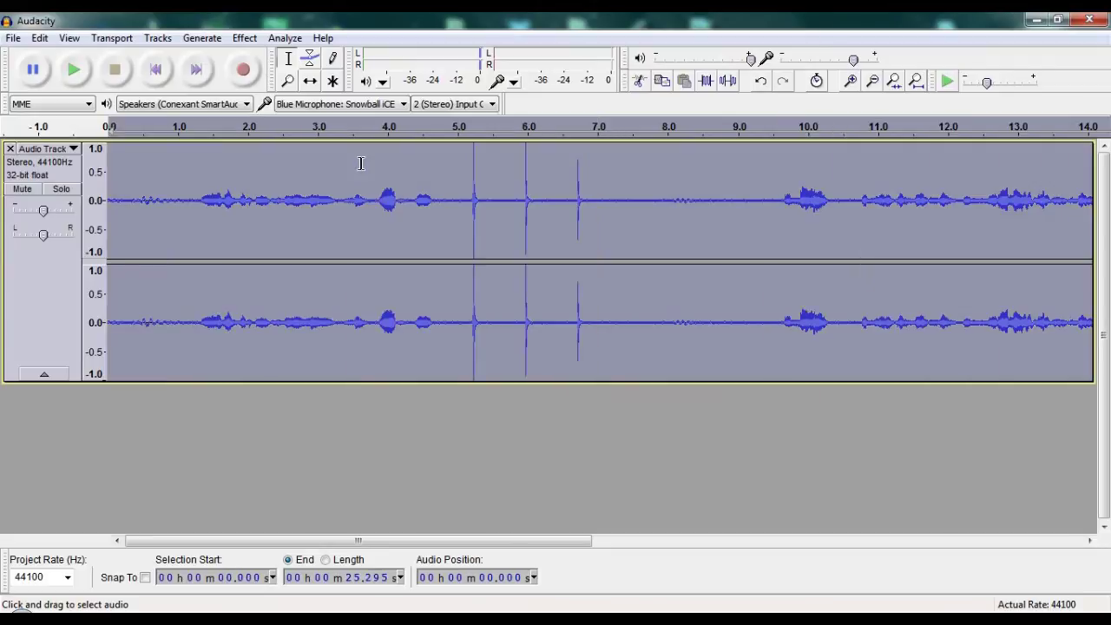
left_click(245, 40)
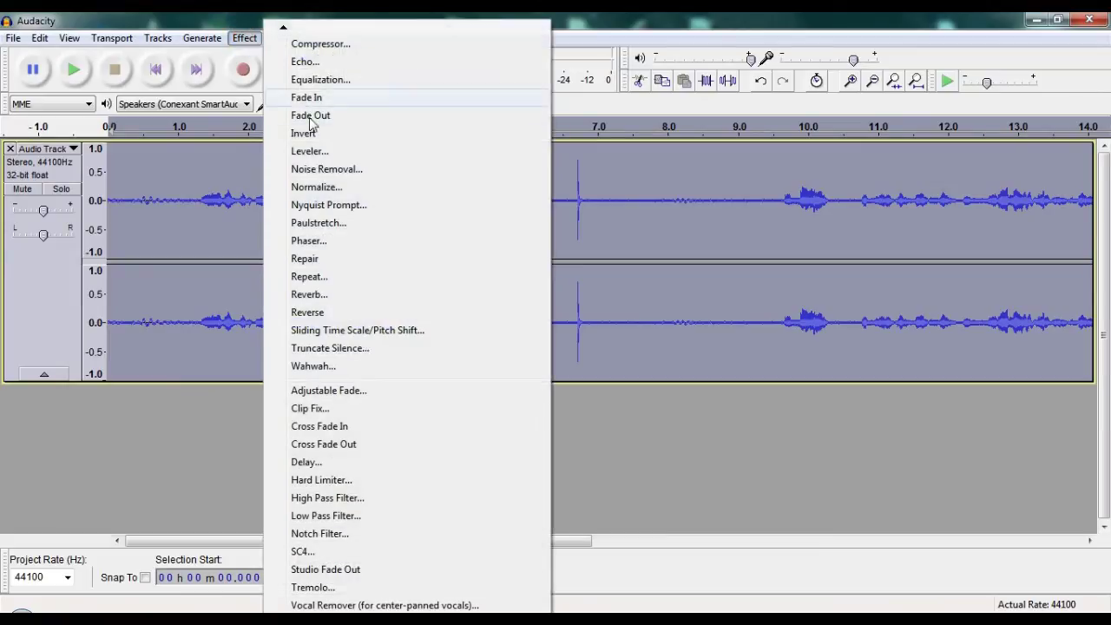
left_click(352, 171)
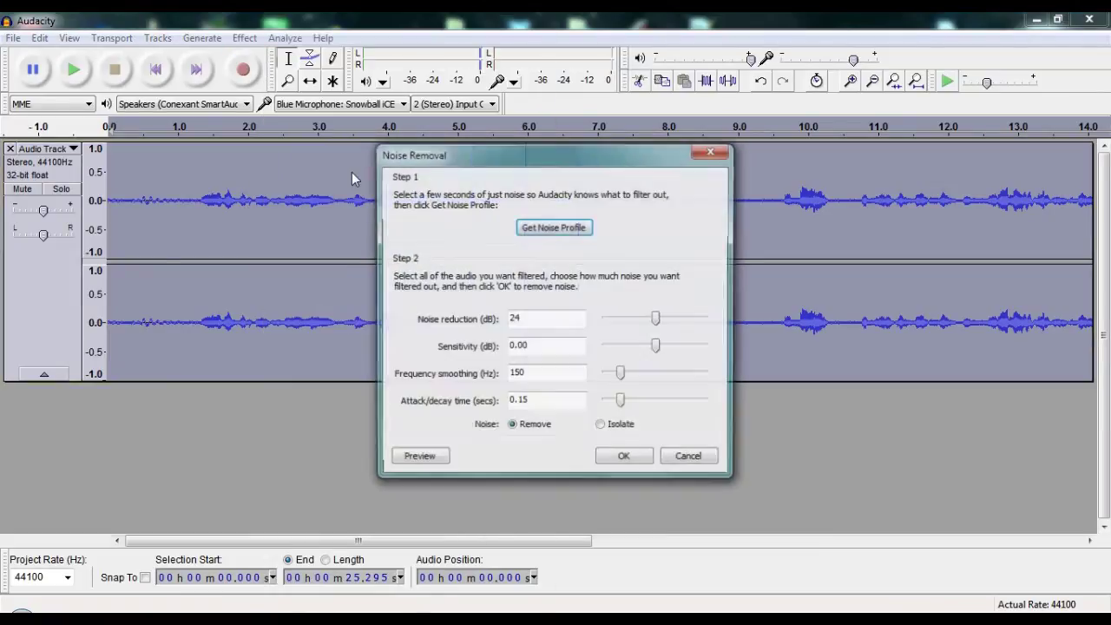
left_click(625, 459)
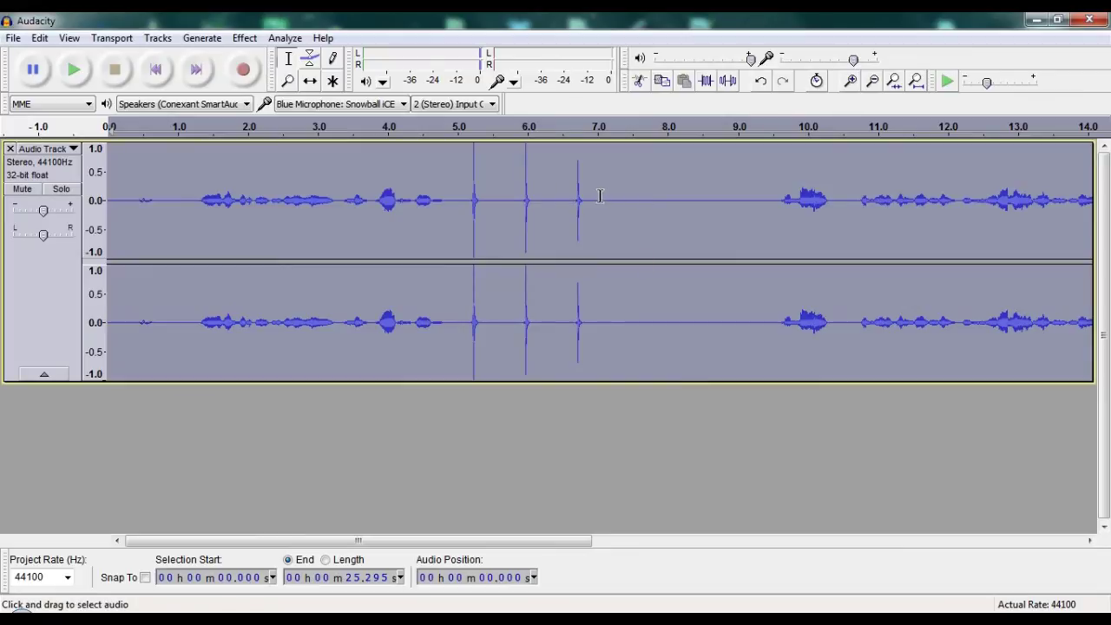
Check the quiet stretches at 7–9 s and 22.5–25 s, then play from 0 s.
left_click_drag(598, 195, 771, 198)
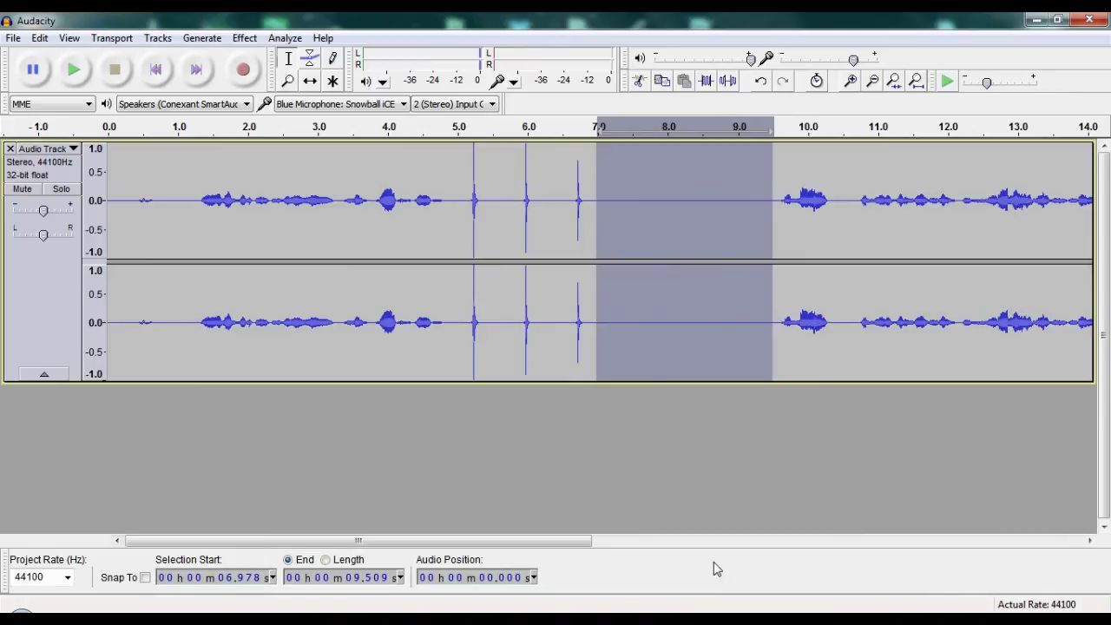
left_click_drag(490, 541, 930, 547)
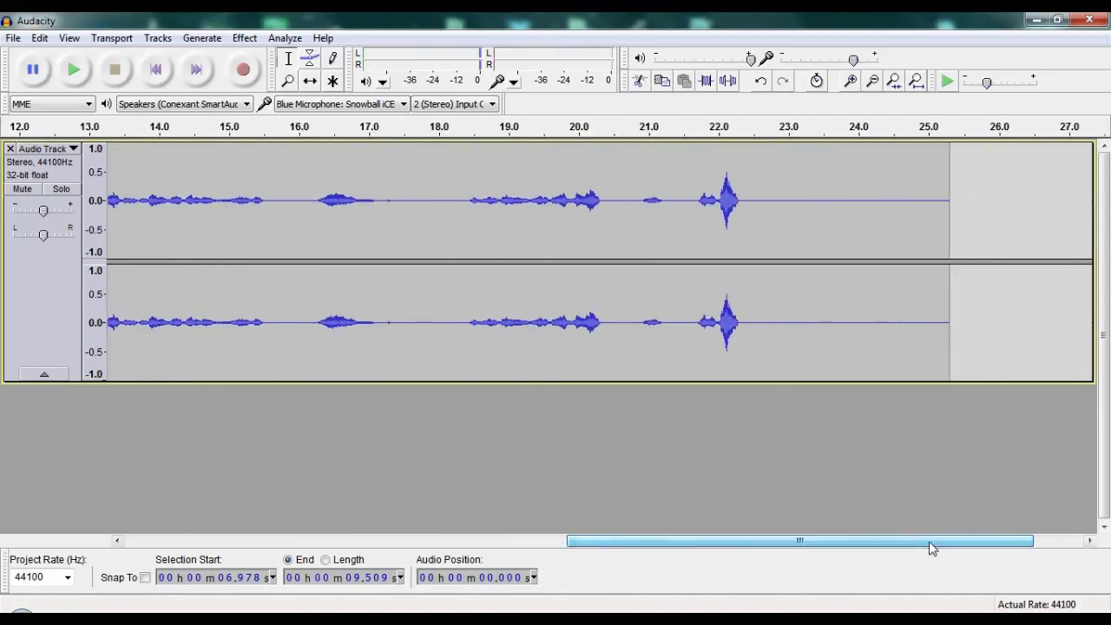
left_click_drag(757, 182, 775, 184)
left_click_drag(900, 192, 929, 194)
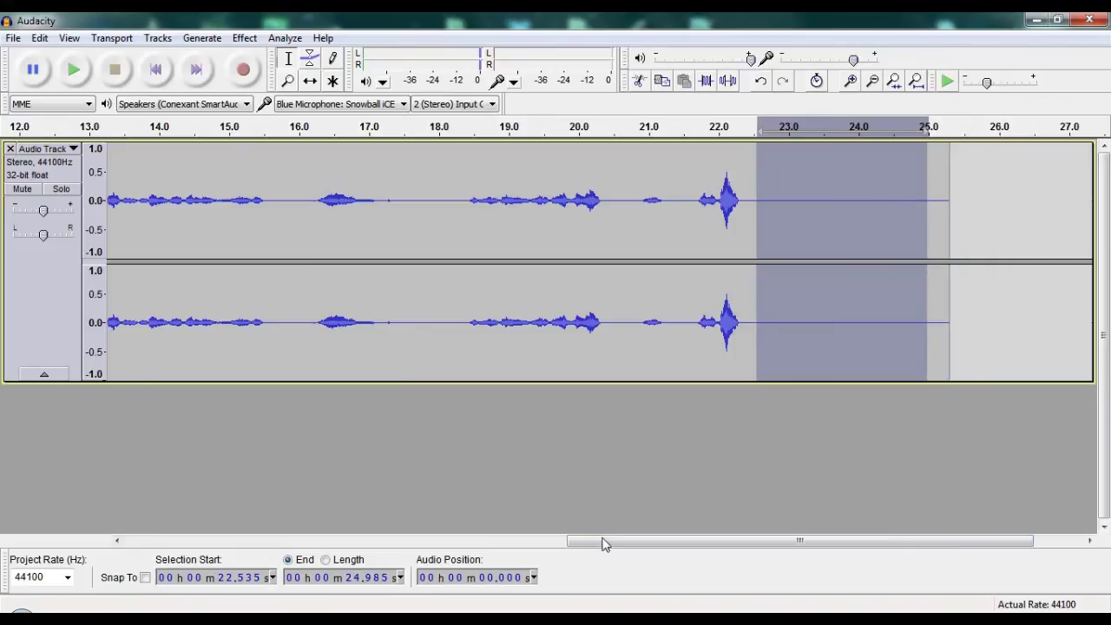
left_click_drag(603, 541, 128, 538)
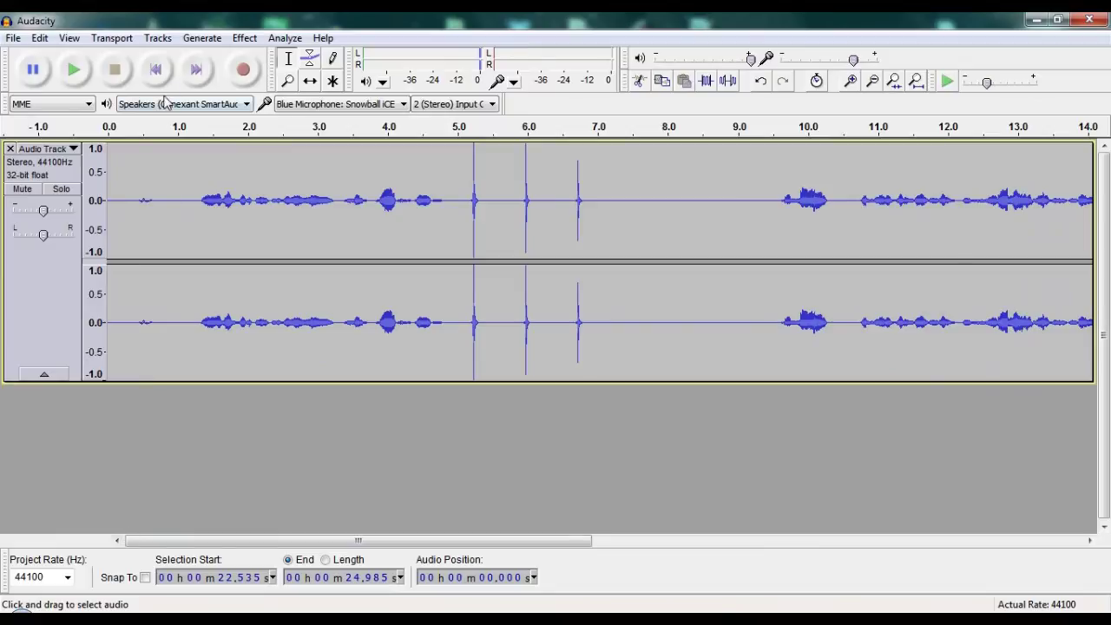
left_click(156, 70)
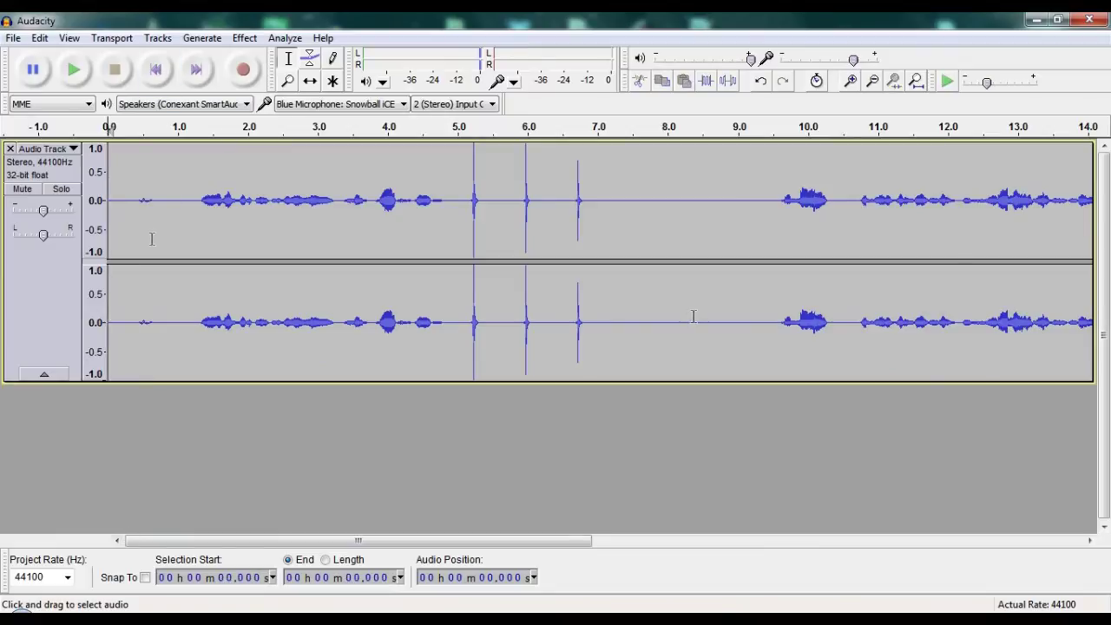
left_click(75, 72)
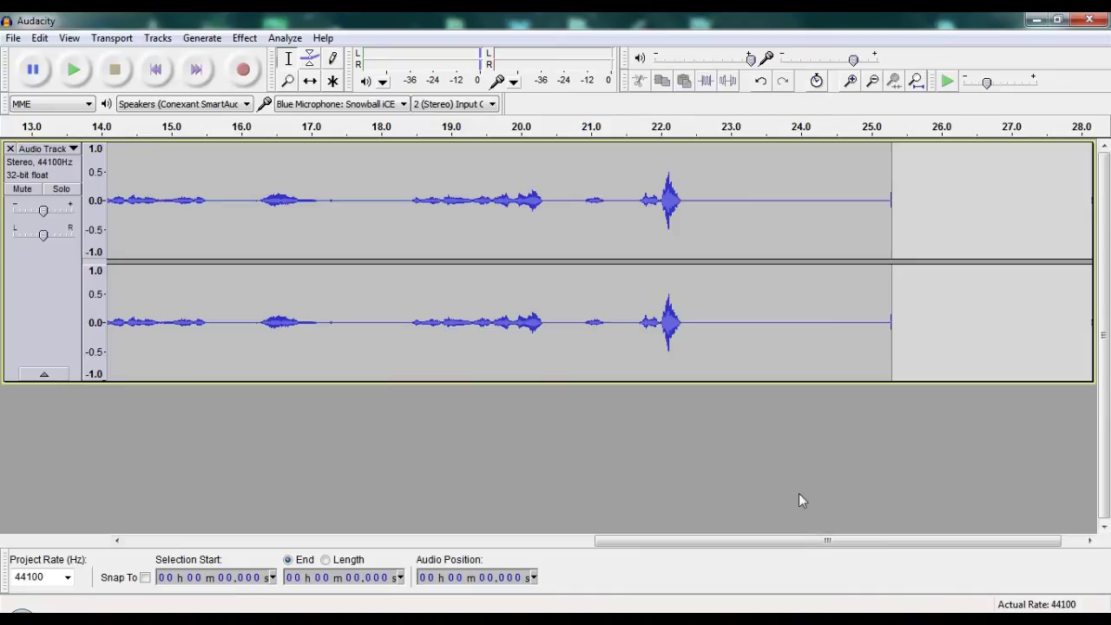
Cut the short 4.795–4.957 s stretch, then select from 0 to 4.911 s.
left_click_drag(692, 540, 128, 552)
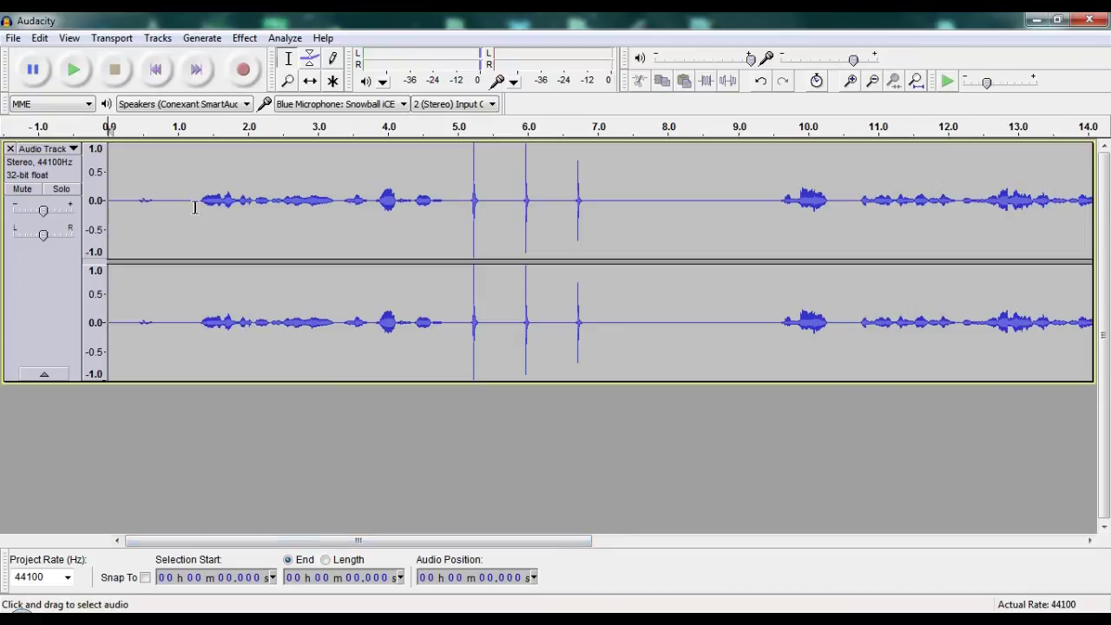
left_click(455, 193)
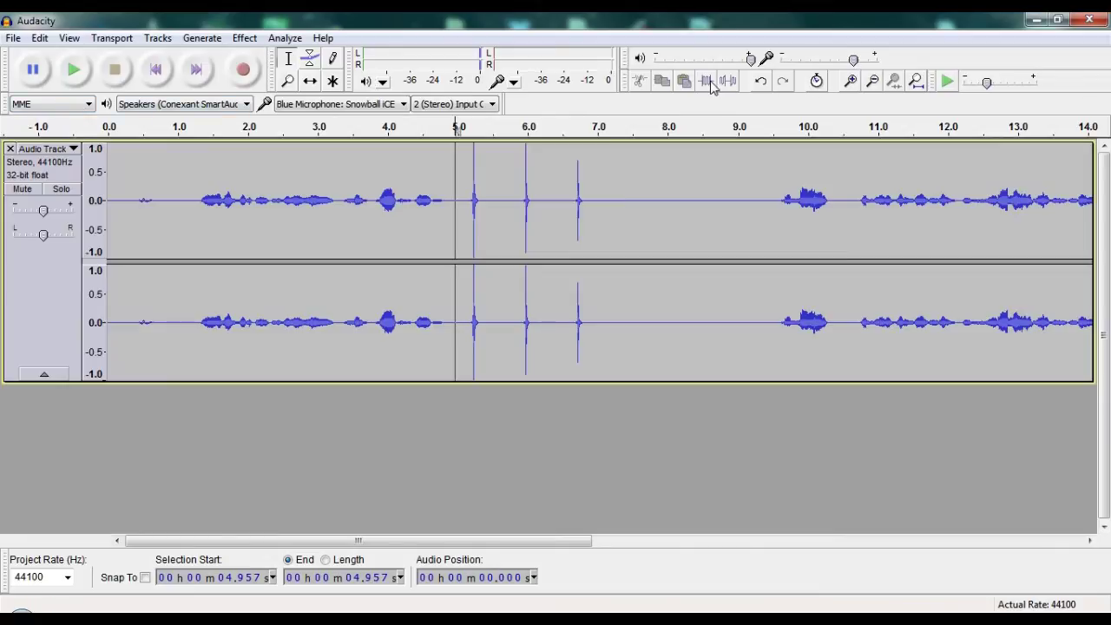
left_click(640, 81)
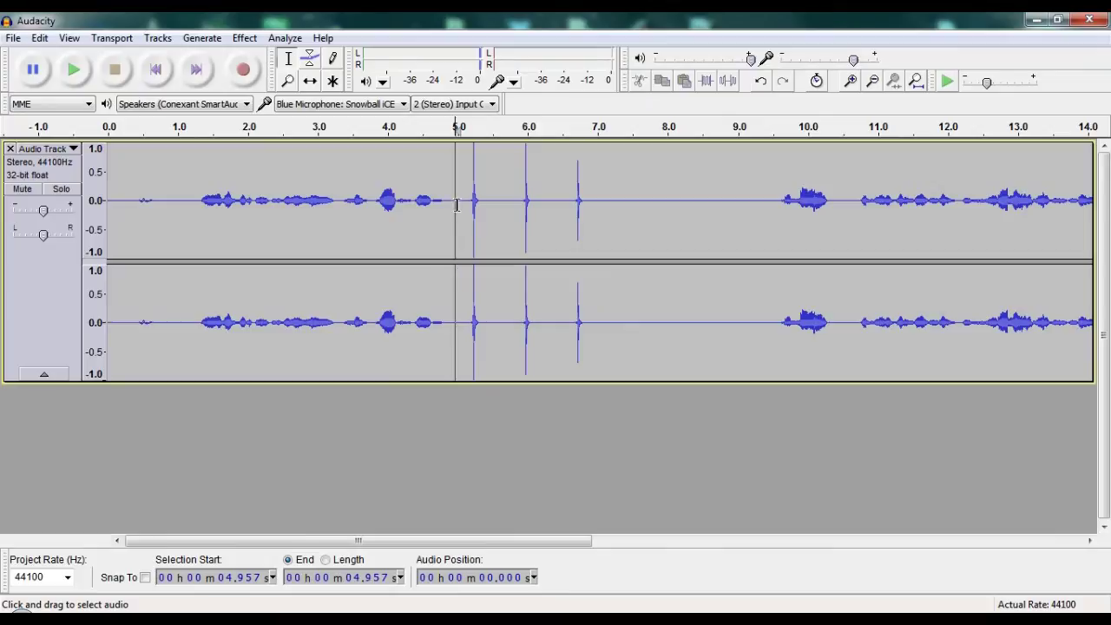
left_click_drag(456, 199, 444, 199)
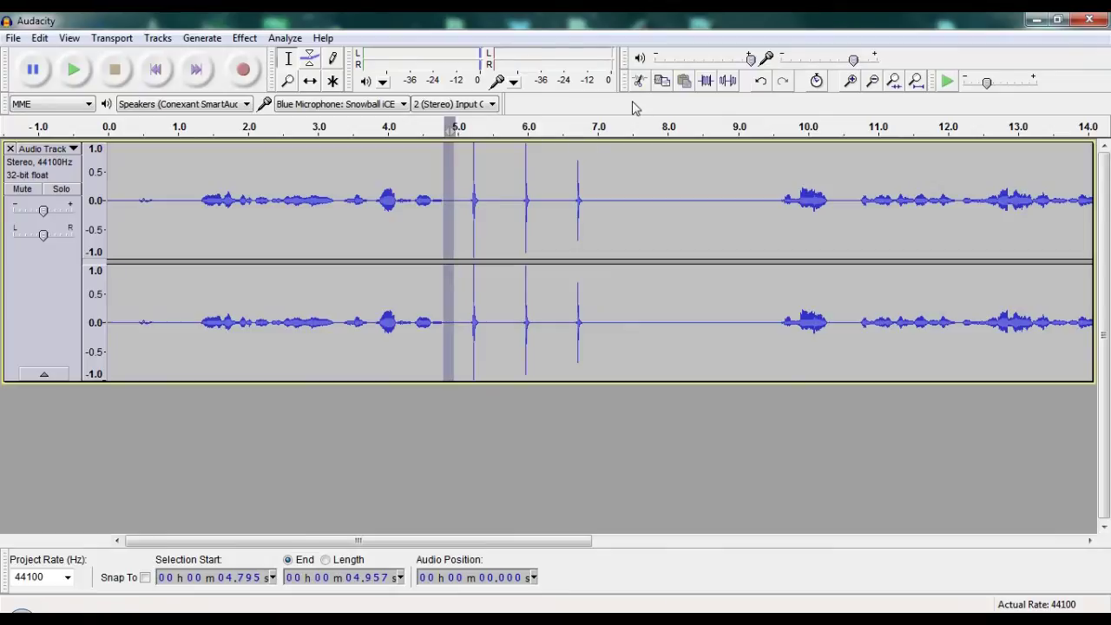
left_click(639, 82)
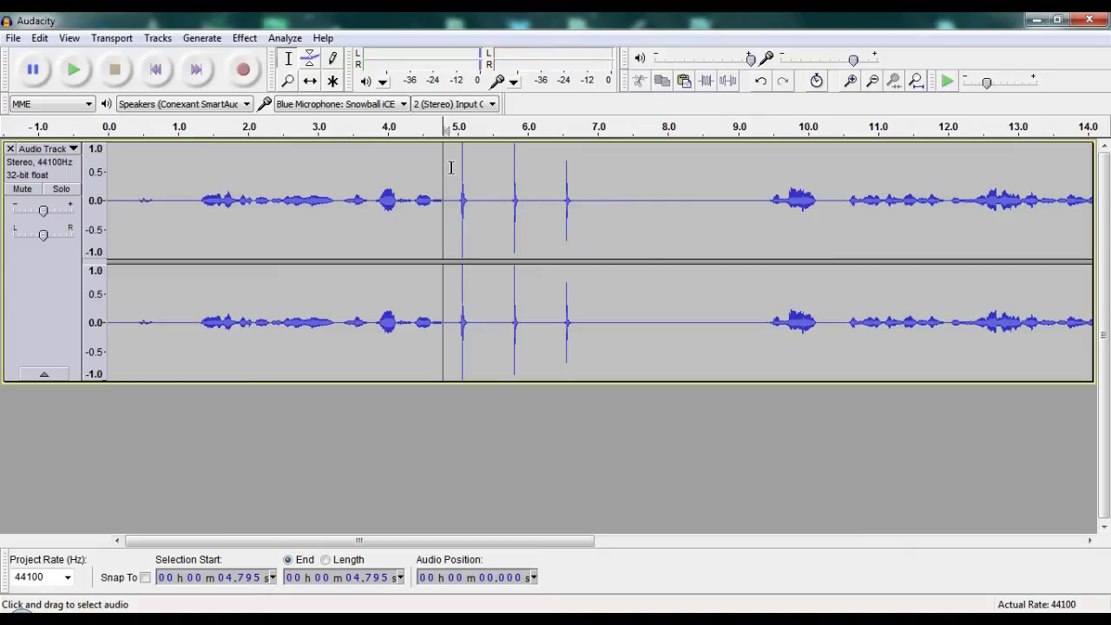
left_click_drag(450, 168, 13, 146)
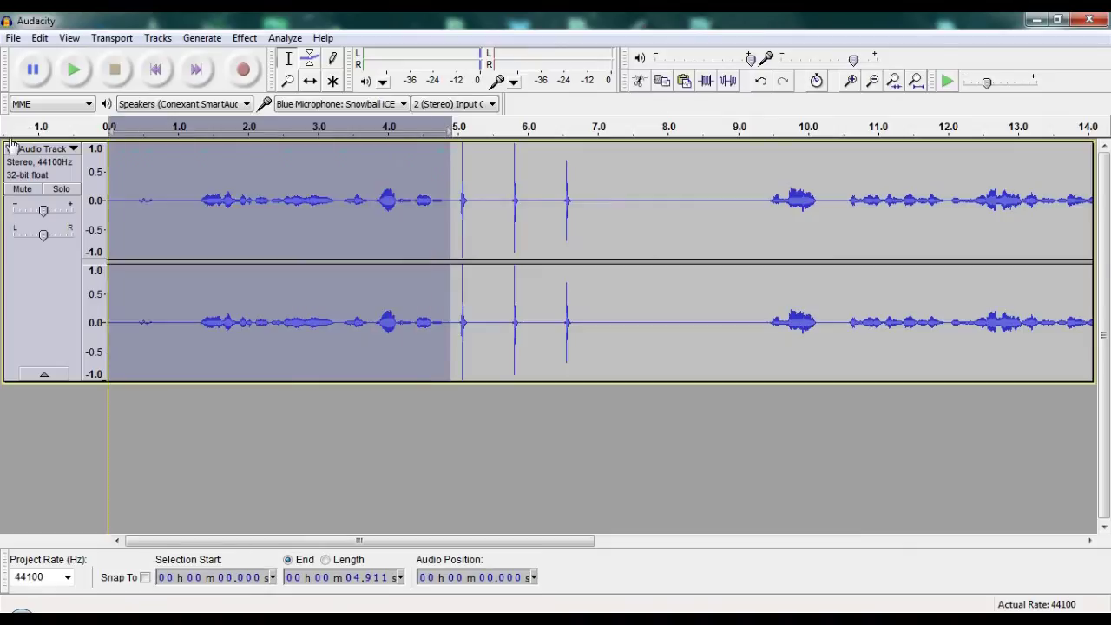
Cut the opening 4.9 seconds and select the speech from 4.249 s to the end.
left_click(640, 81)
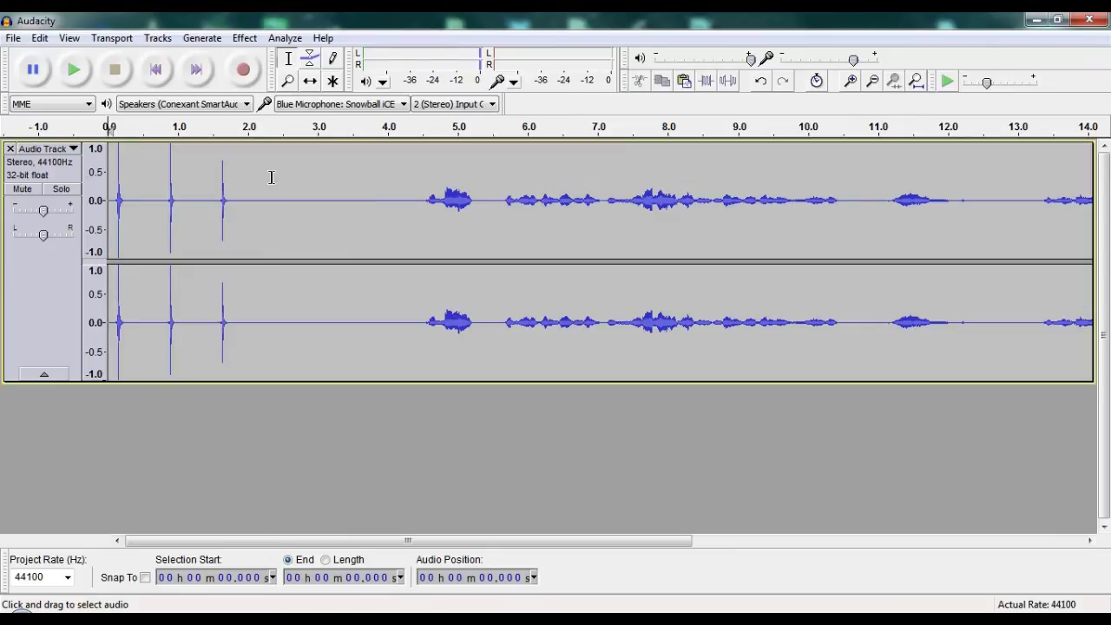
left_click_drag(272, 177, 277, 176)
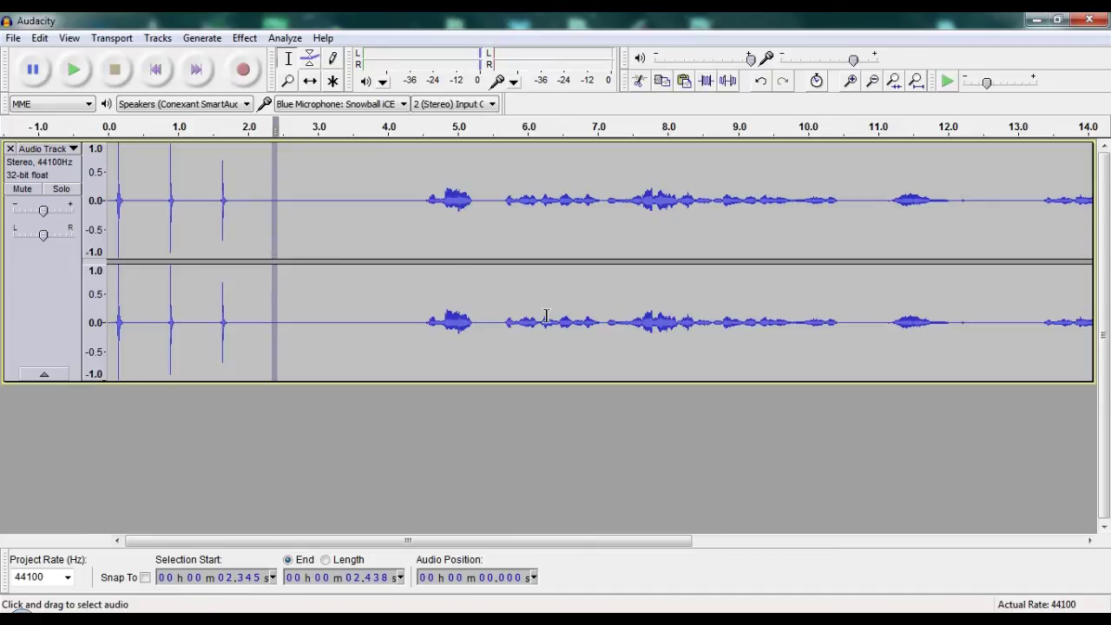
left_click_drag(347, 541, 317, 541)
left_click_drag(432, 200, 682, 199)
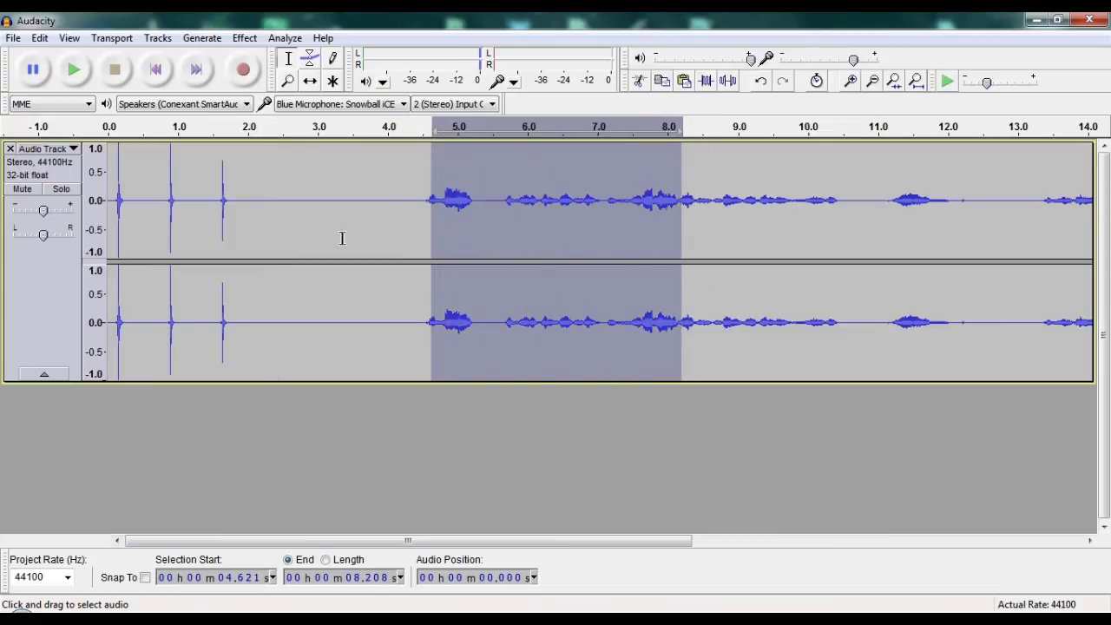
left_click(251, 199)
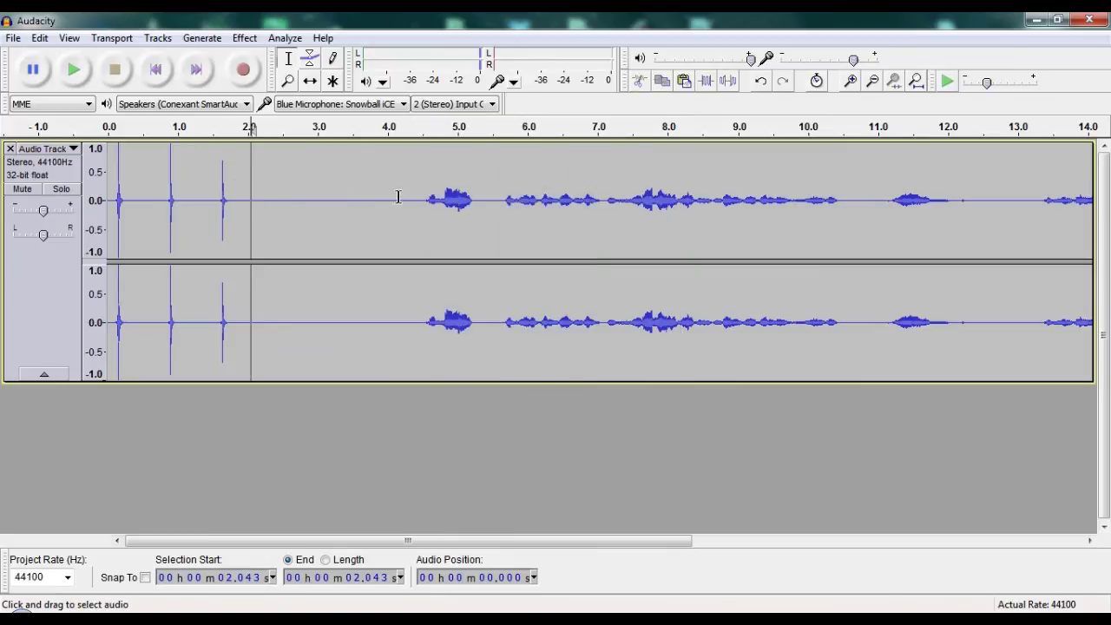
left_click_drag(404, 192, 910, 201)
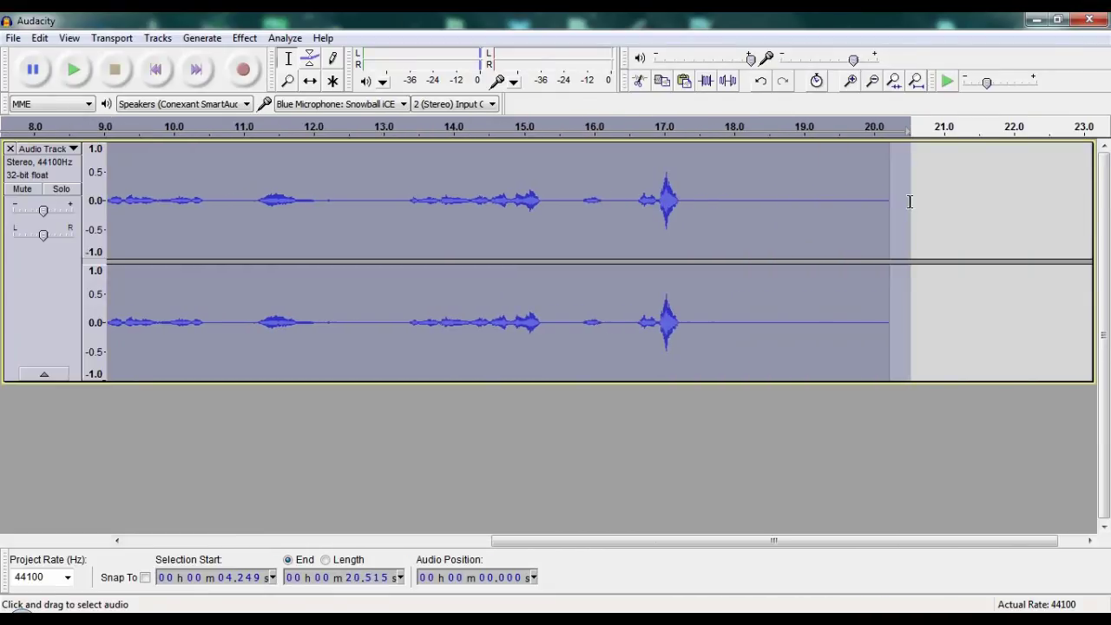
Preview and apply Normalize to a -1.0 dB peak, then clear the selection.
left_click(244, 40)
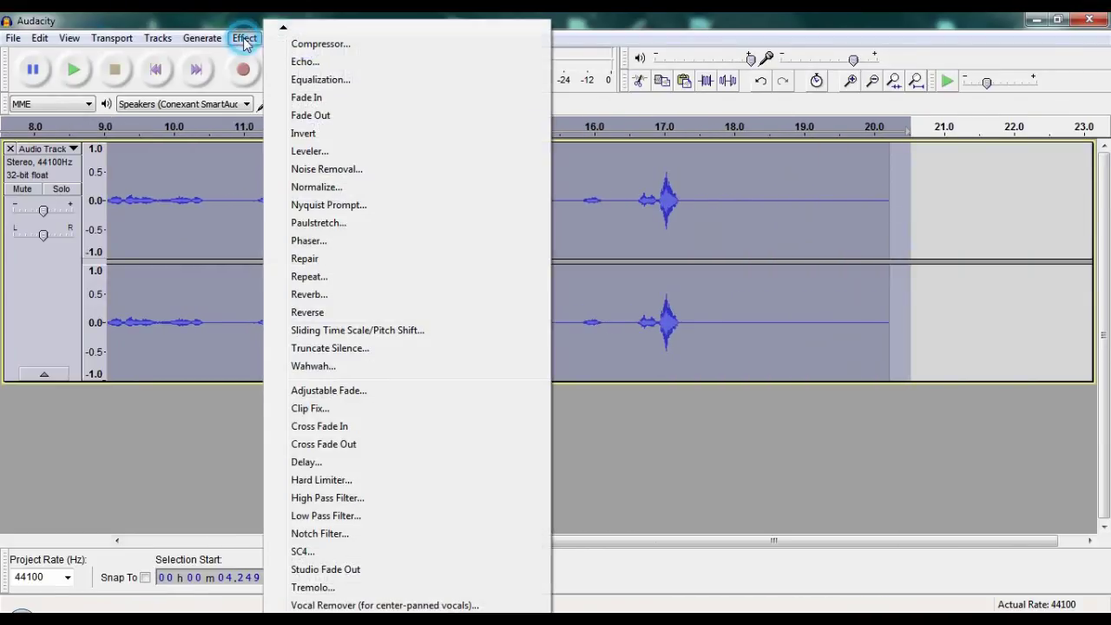
left_click(376, 190)
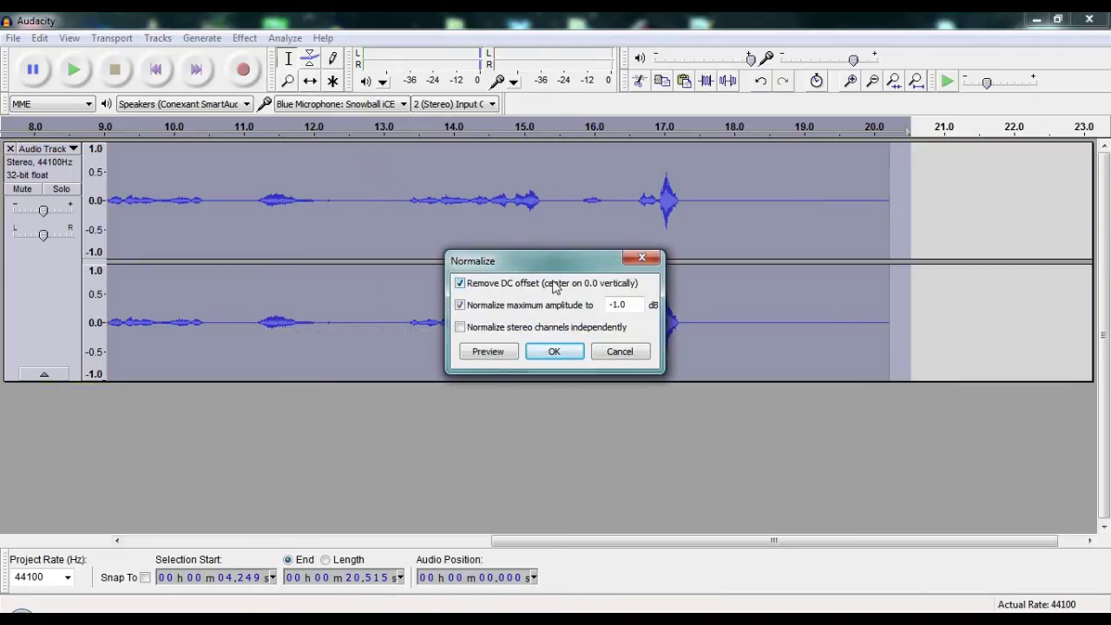
left_click(507, 348)
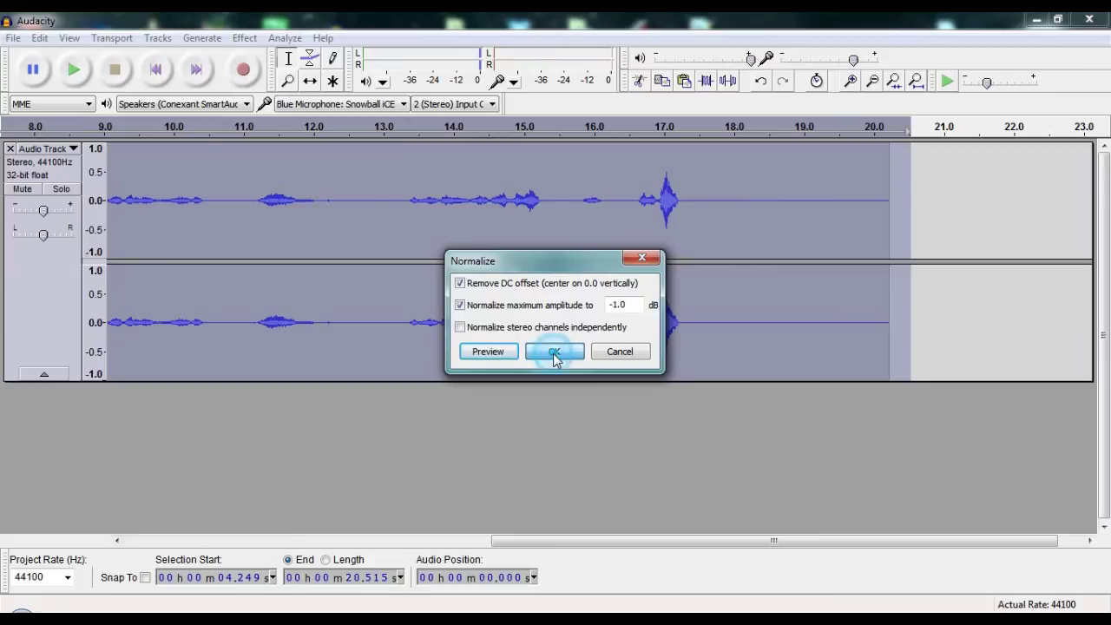
left_click(554, 354)
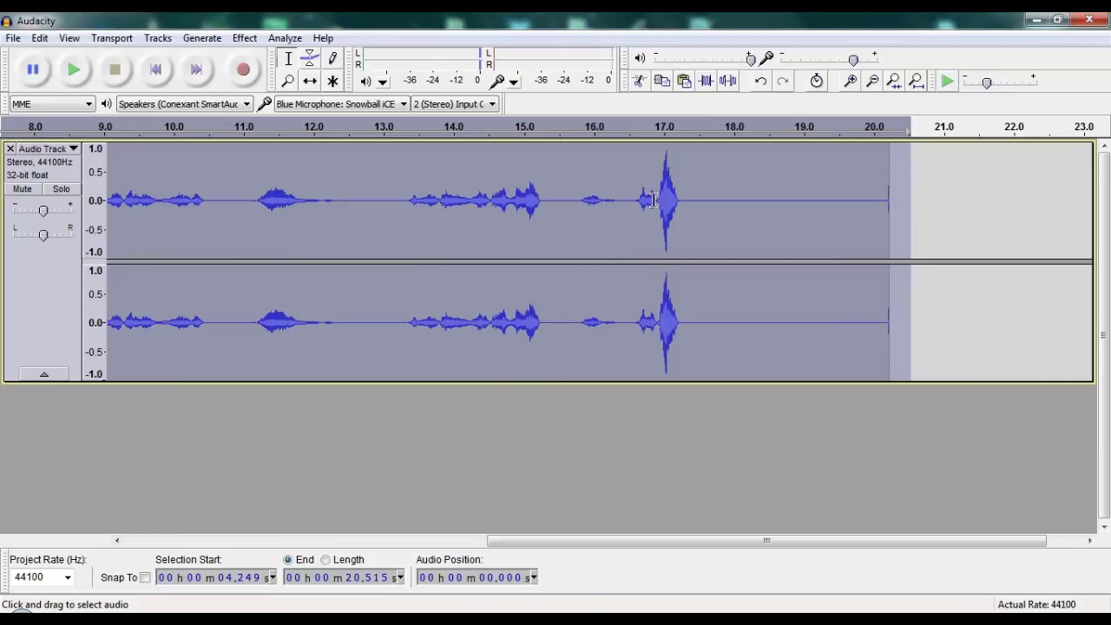
left_click(379, 217)
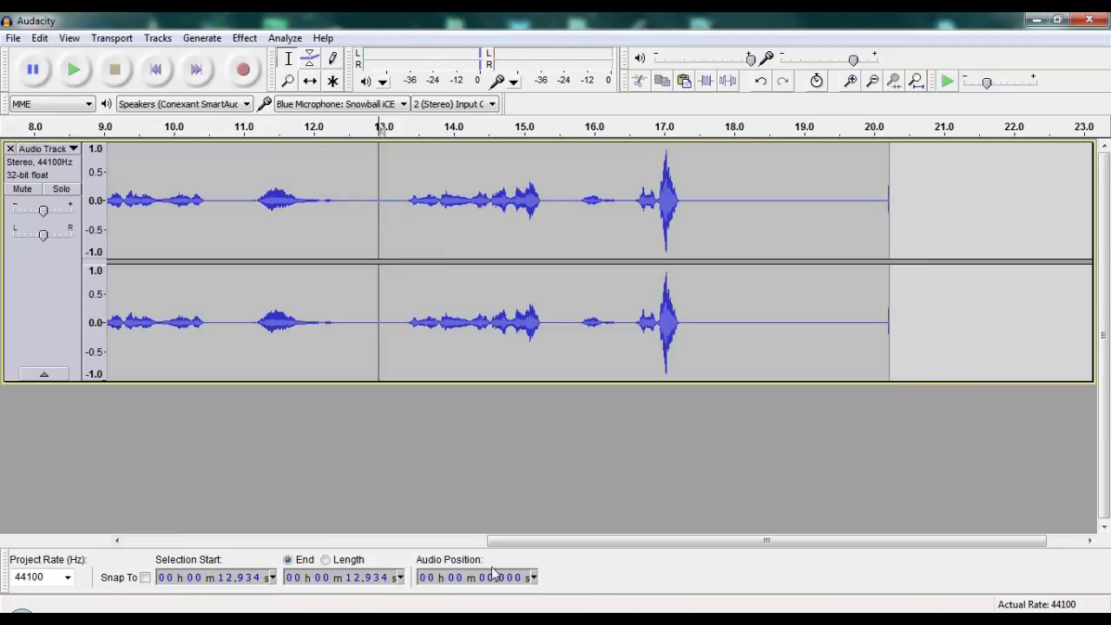
Select the audio from 12.492 to 16.904 s and normalize it louder.
left_click_drag(524, 542, 94, 507)
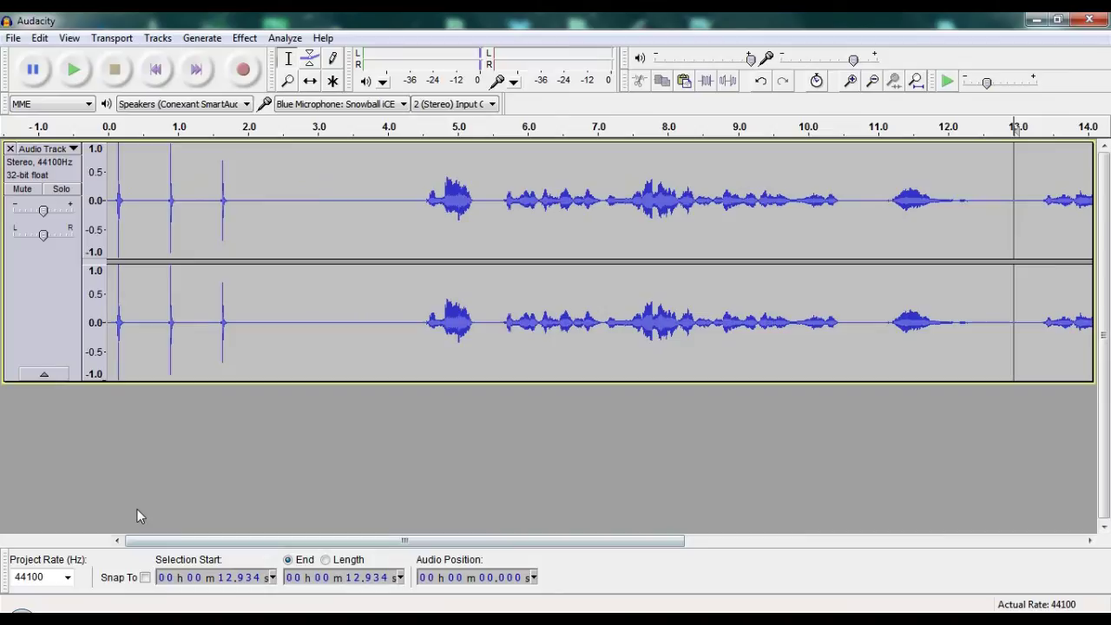
left_click_drag(387, 541, 698, 529)
left_click(765, 162)
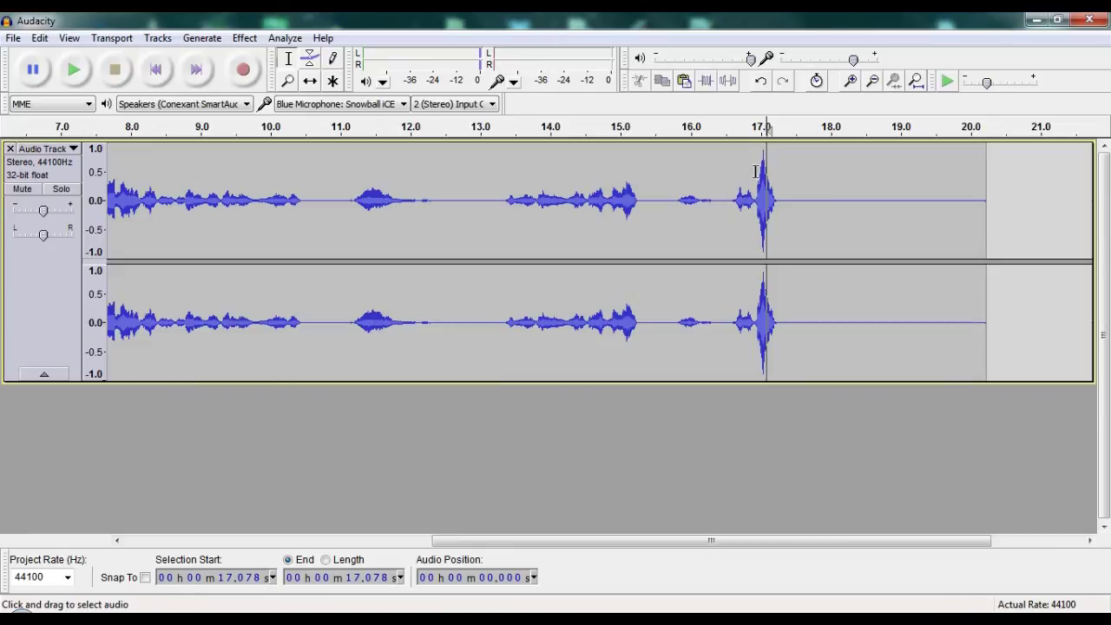
left_click_drag(754, 171, 490, 200)
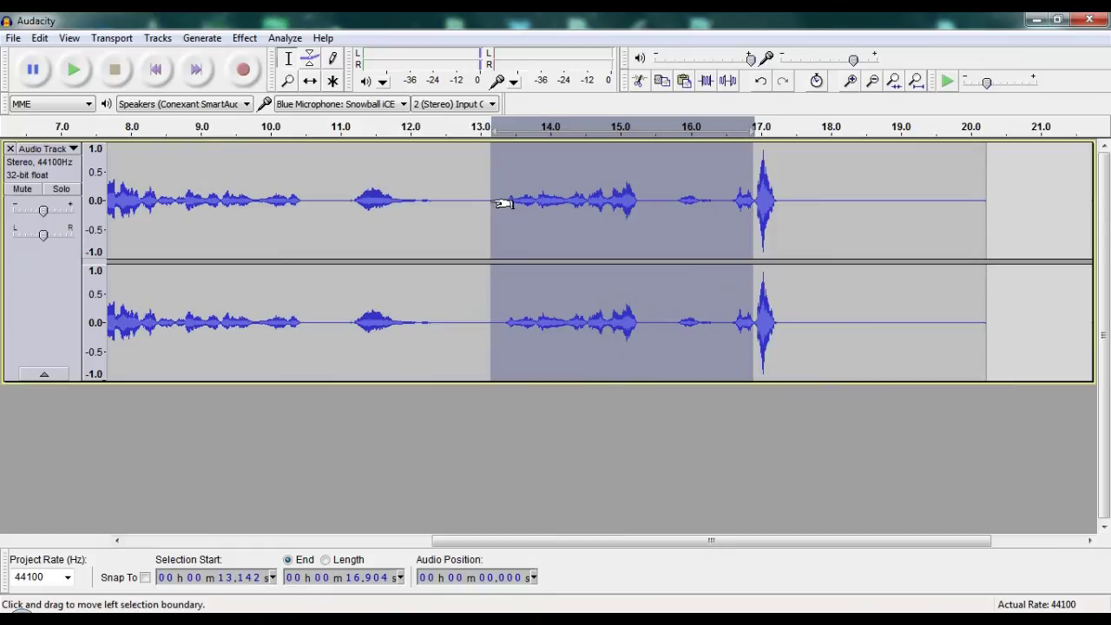
left_click(203, 38)
mouse_move(323, 38)
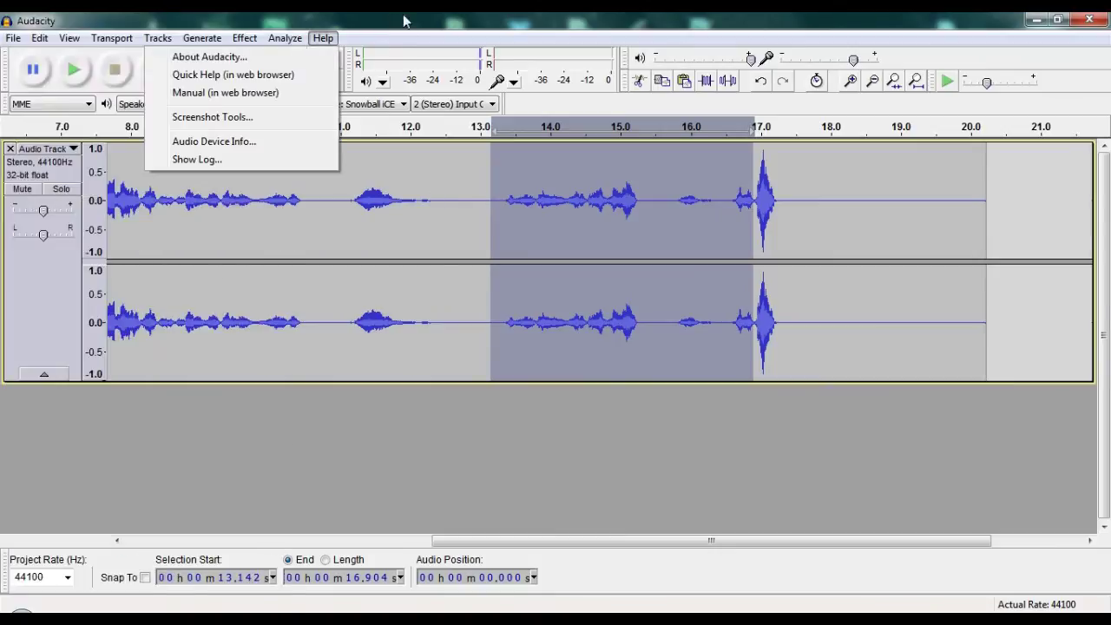
mouse_move(388, 24)
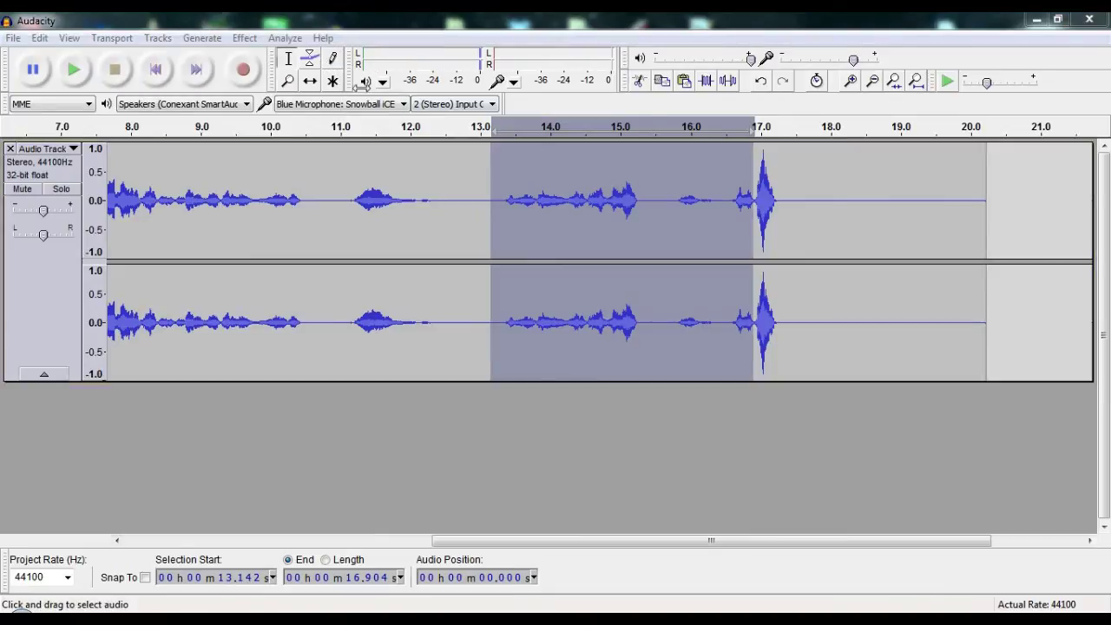
left_click(245, 38)
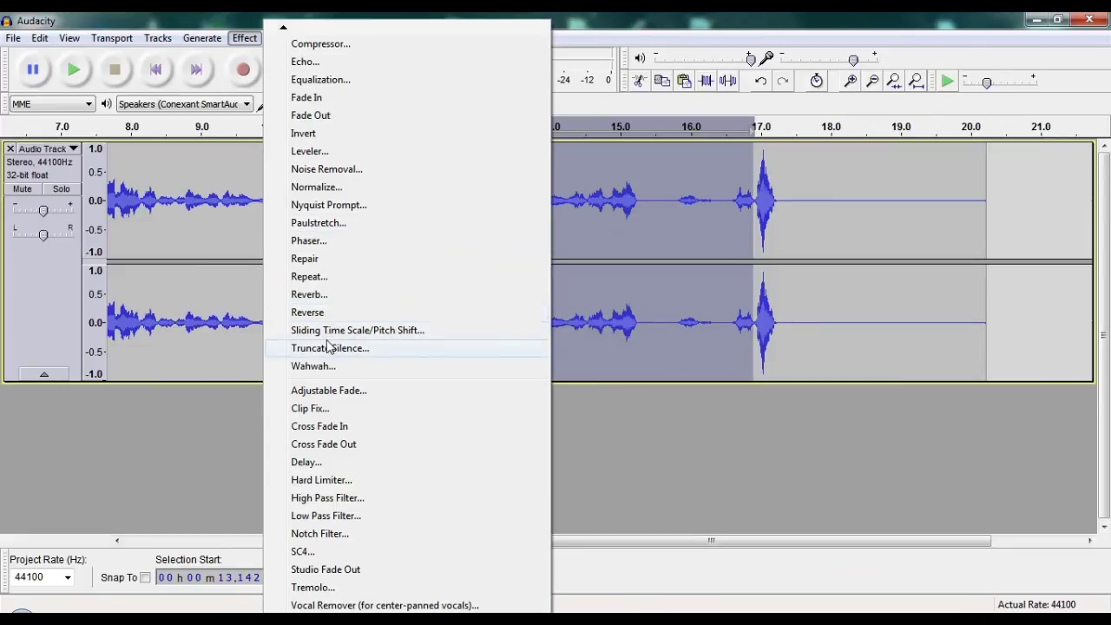
left_click(317, 186)
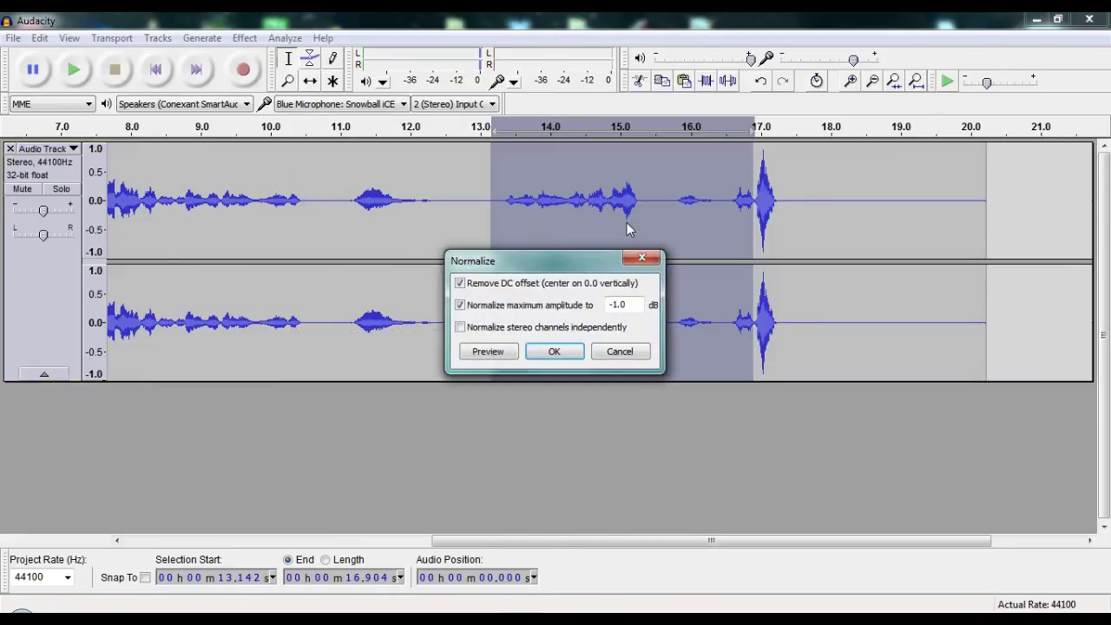
left_click(554, 351)
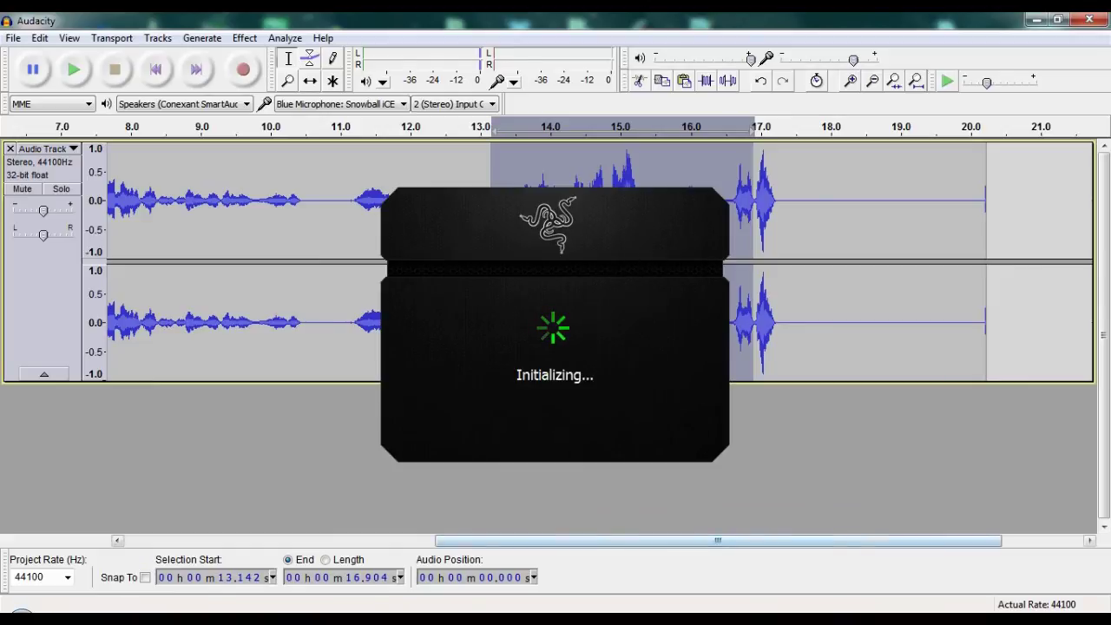
Close the unrelated Razer pop-up and its login window, then deselect at 15.662 s.
right_click(746, 618)
left_click(743, 587)
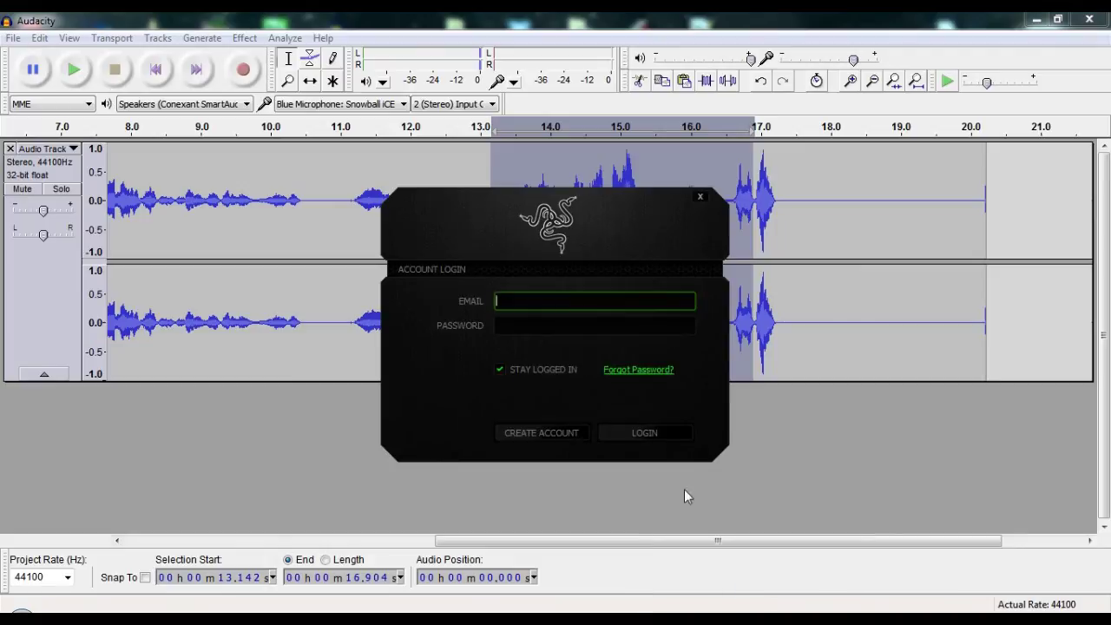
left_click(701, 198)
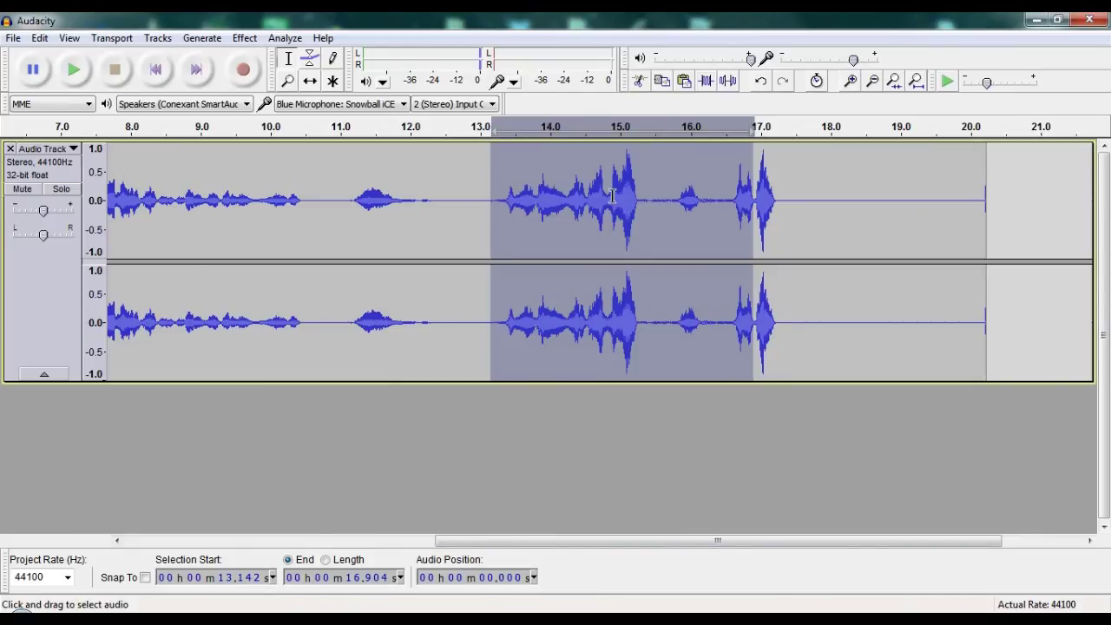
left_click(667, 183)
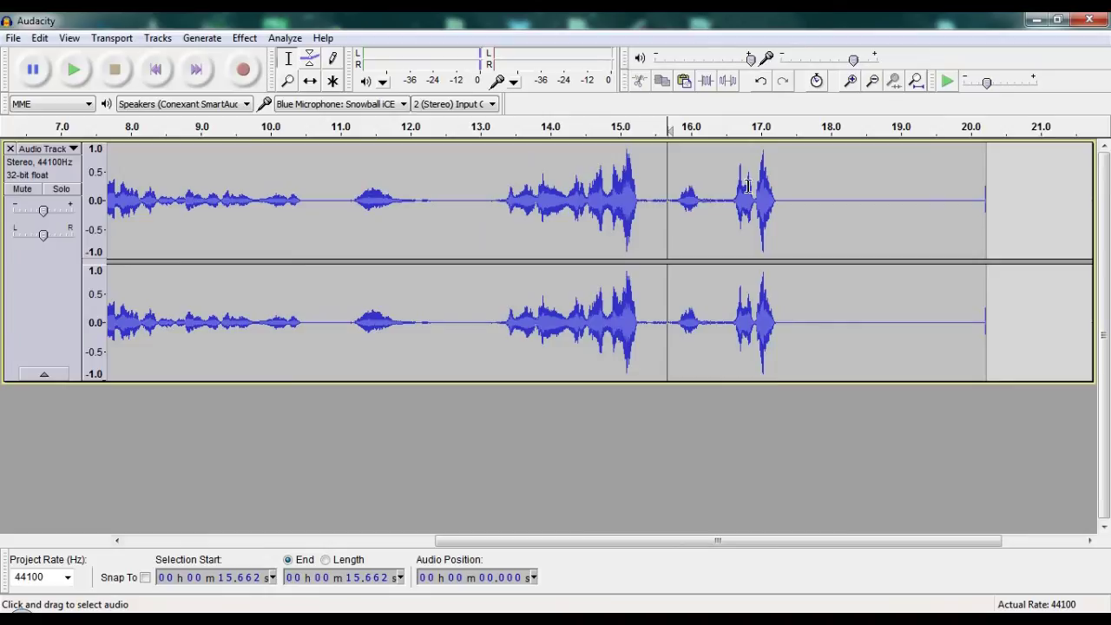
Undo the two loudness boosts, normalize only the burst around 17 s, and select 4.4–16.9 s.
key("ctrl+z")
key("ctrl+z")
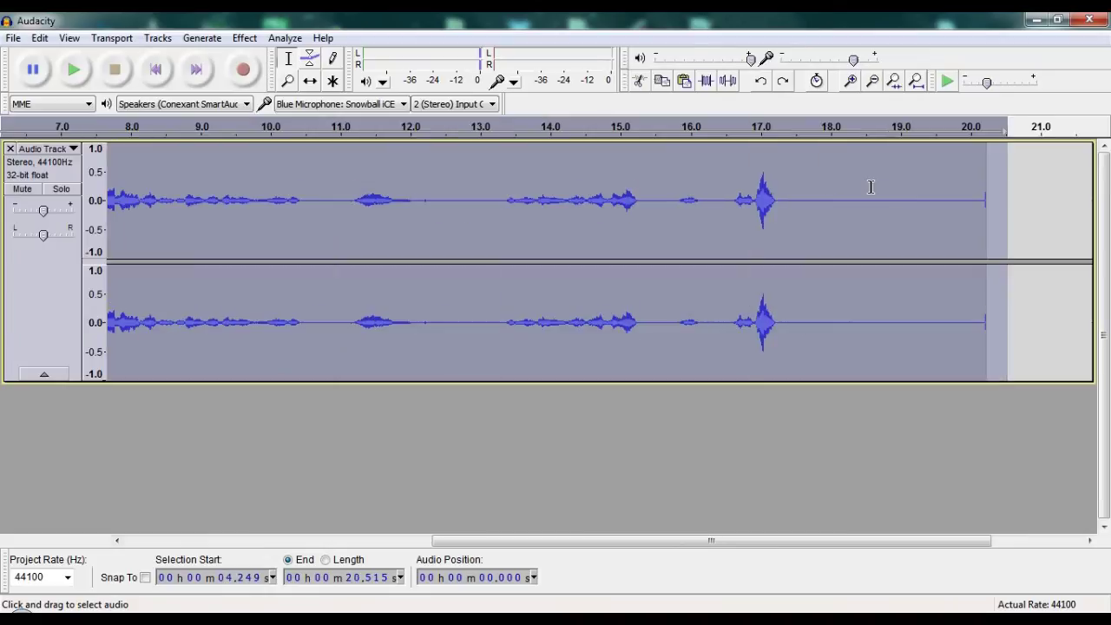
left_click_drag(783, 193, 752, 190)
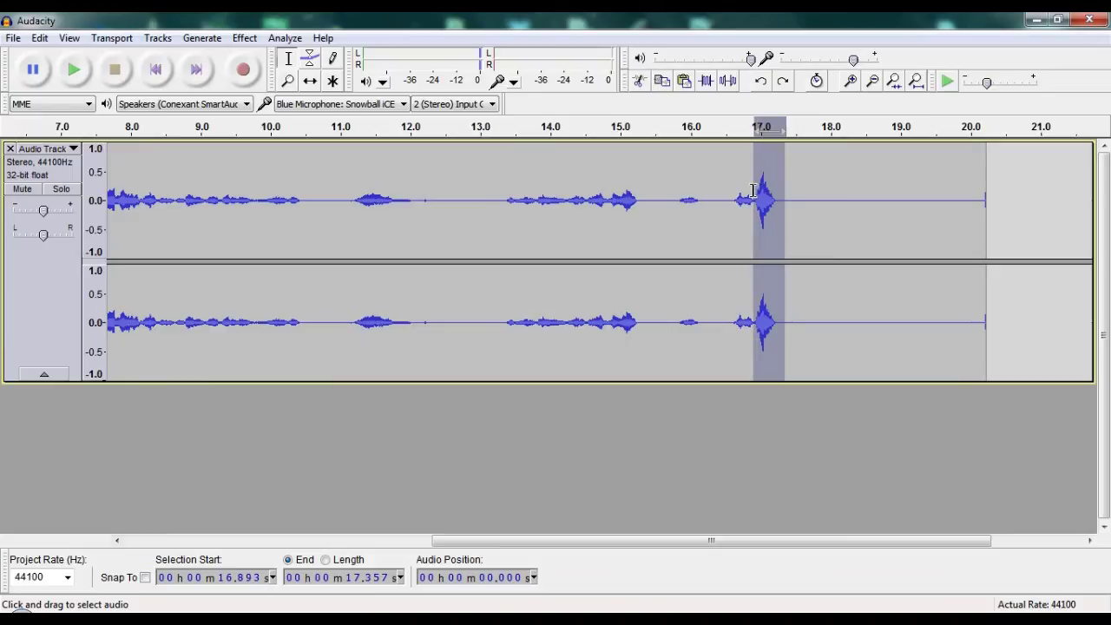
left_click(240, 40)
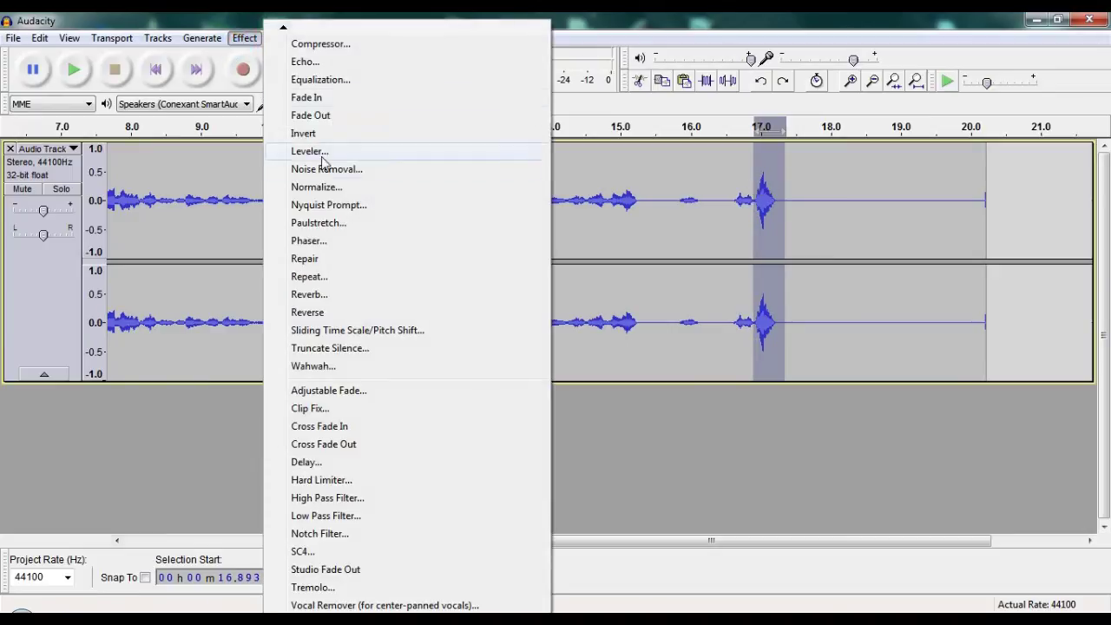
left_click(335, 187)
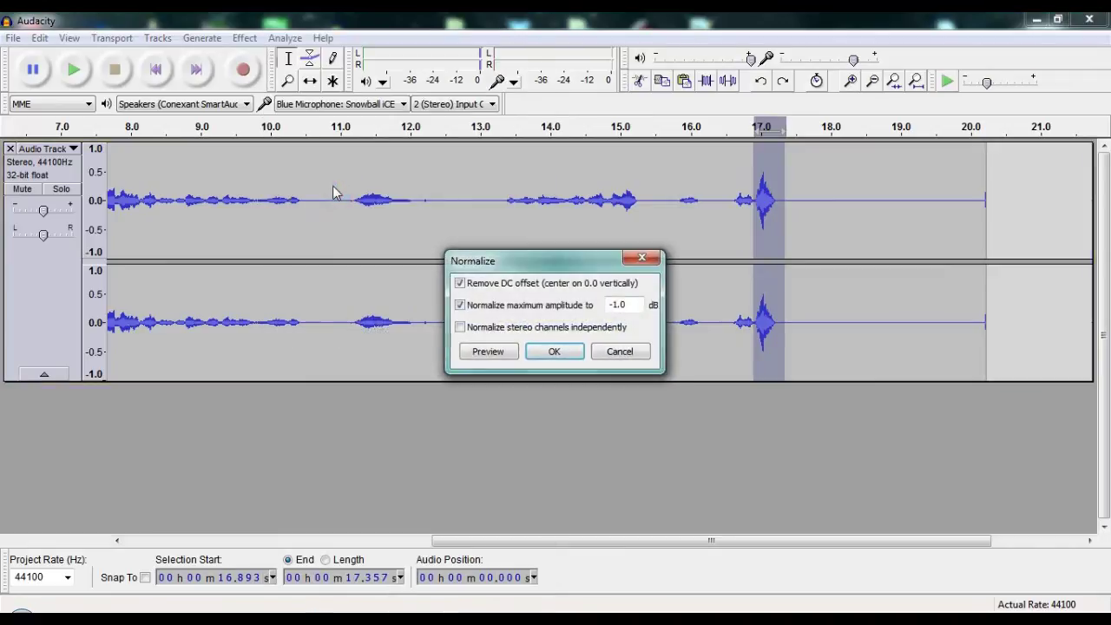
left_click(552, 352)
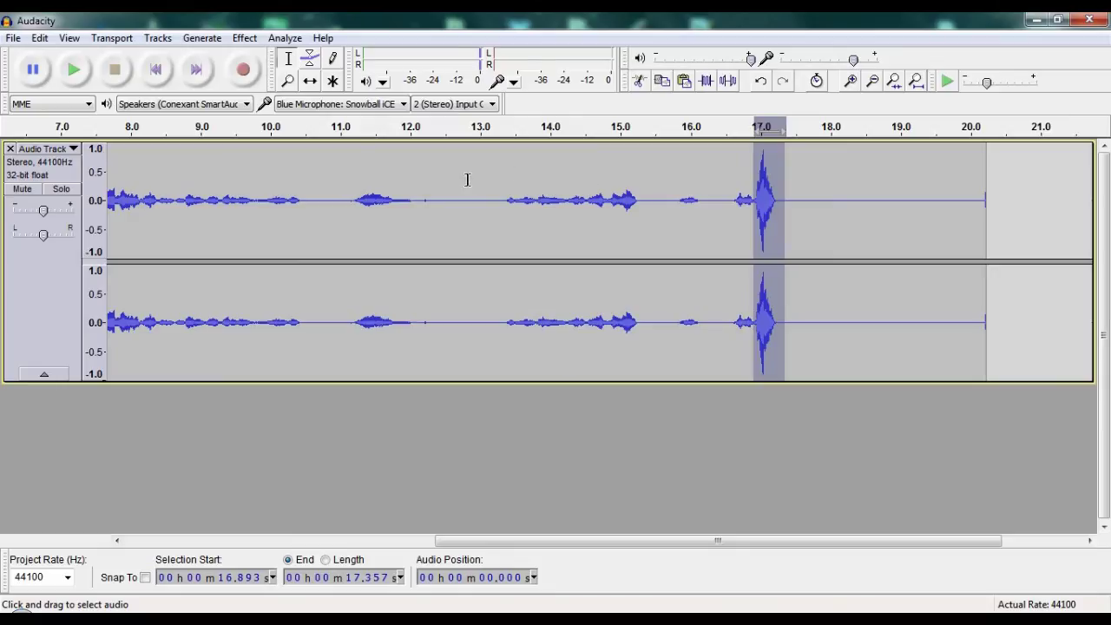
left_click_drag(467, 180, 417, 206)
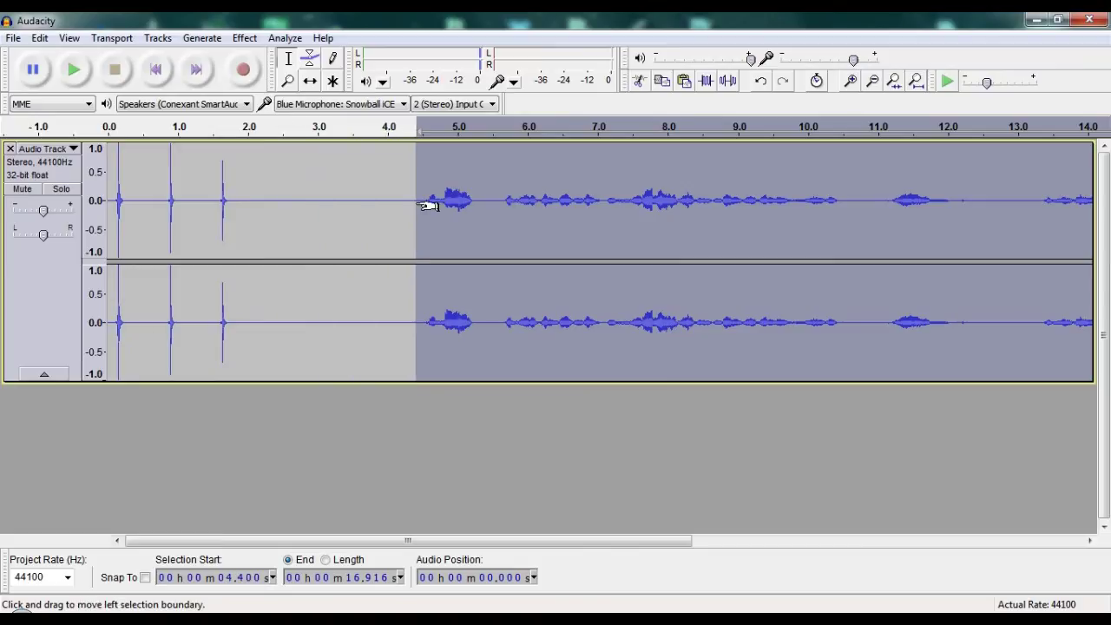
Normalize the selected speech from about 4.4 to 16.9 seconds.
left_click(236, 39)
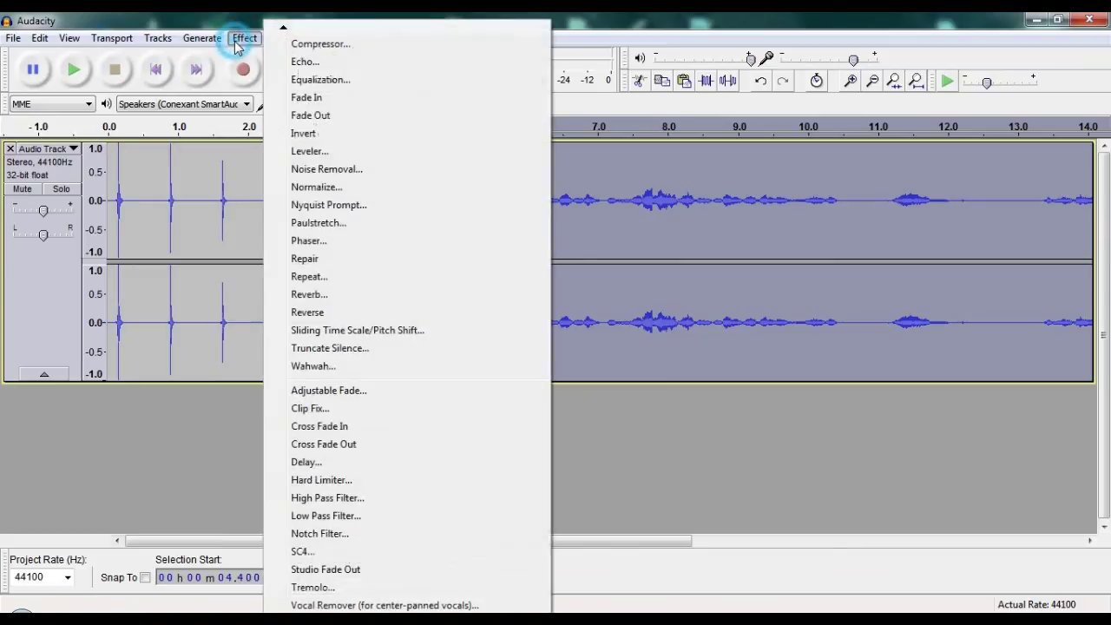
left_click(336, 185)
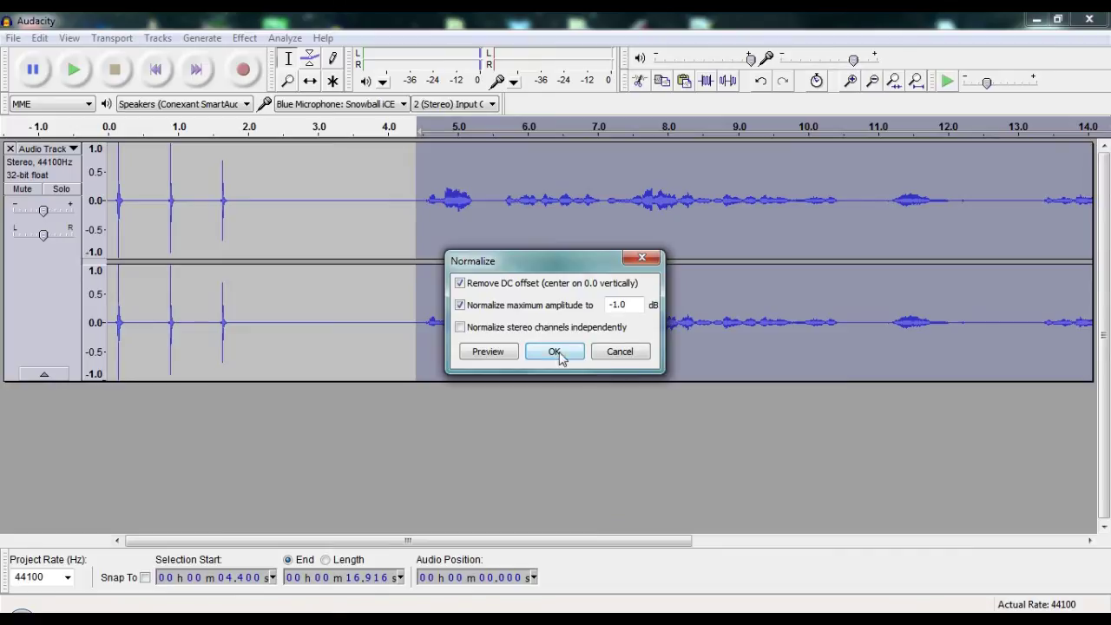
left_click(557, 351)
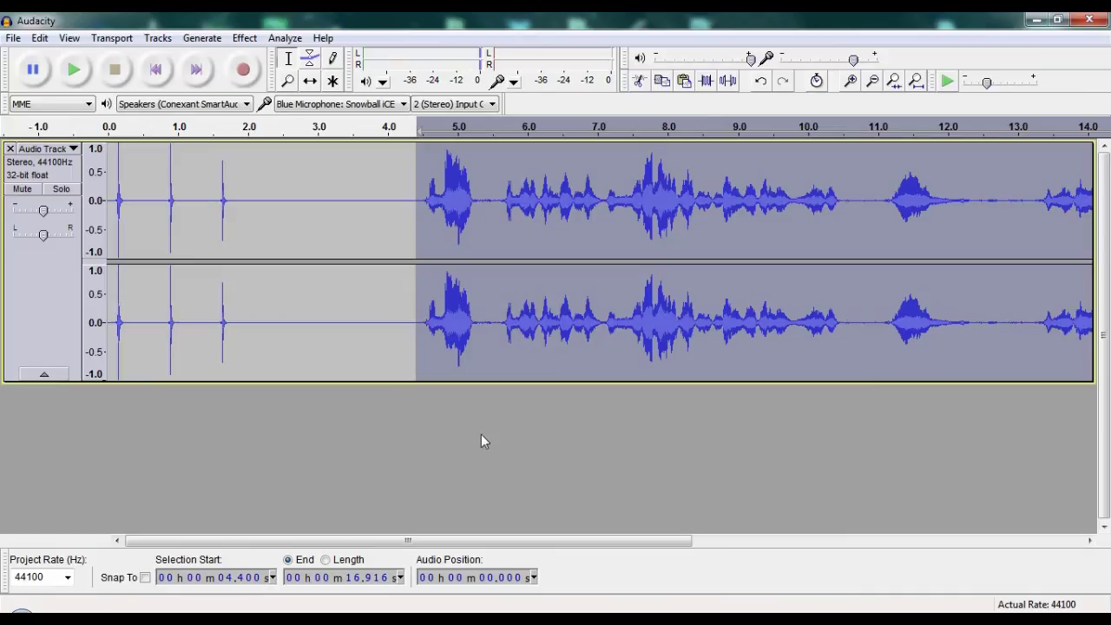
Play the edited recording from 0 s through to its end near 20.2 seconds.
left_click(168, 301)
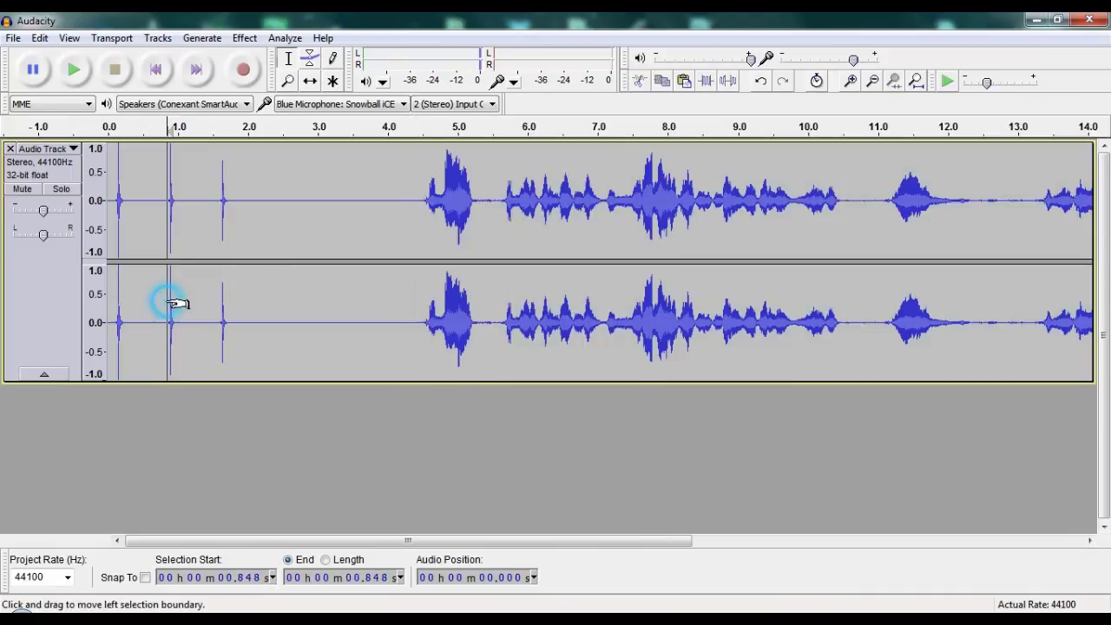
left_click(156, 75)
left_click(291, 204)
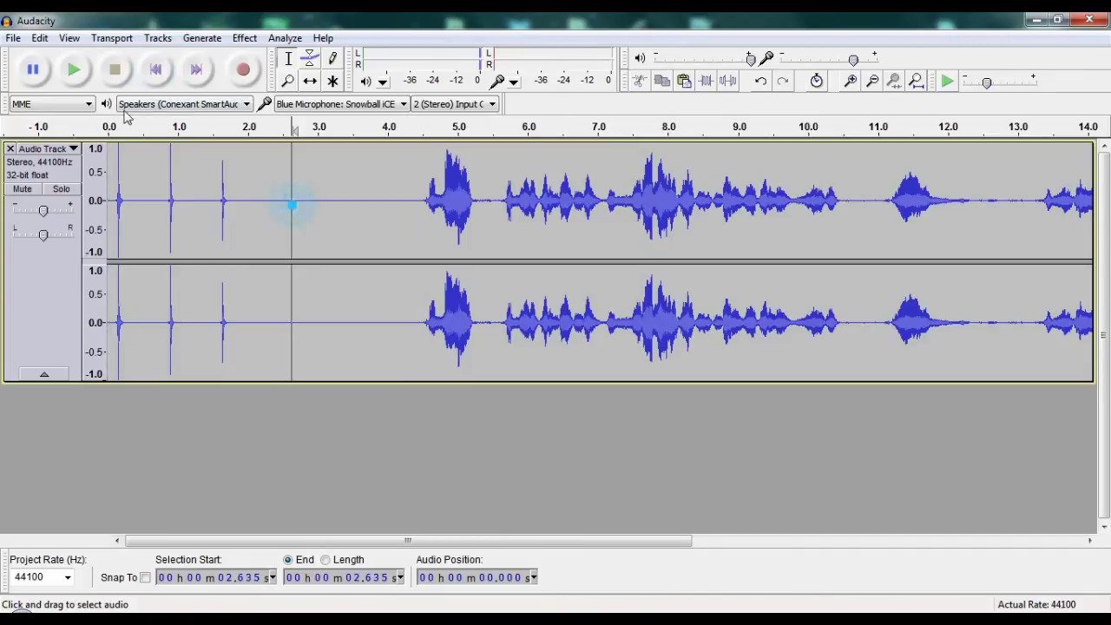
left_click(152, 75)
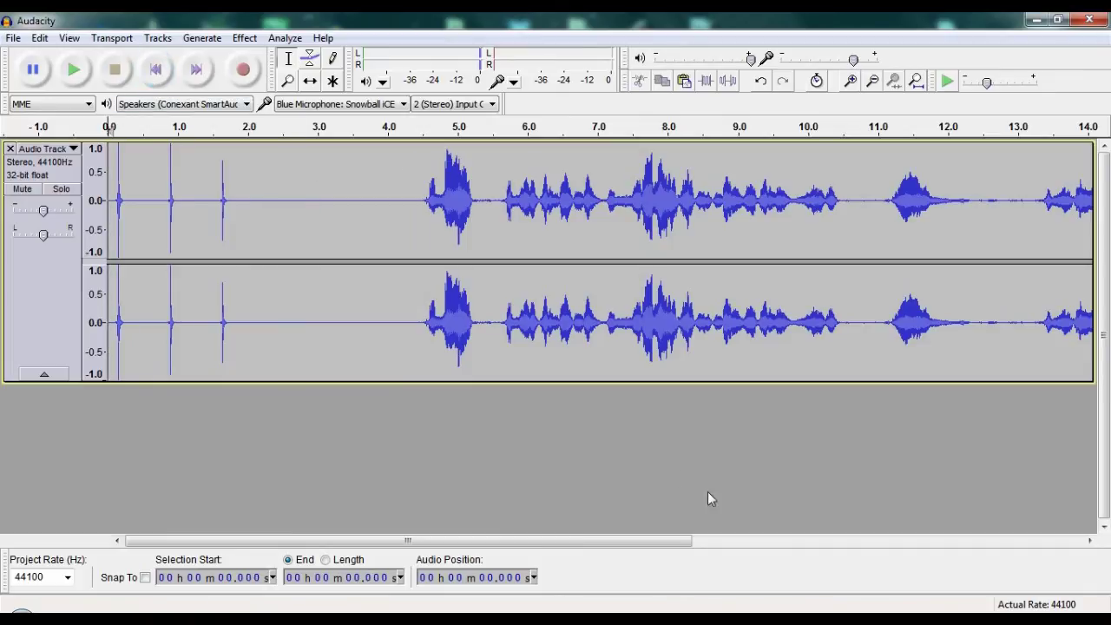
left_click(79, 77)
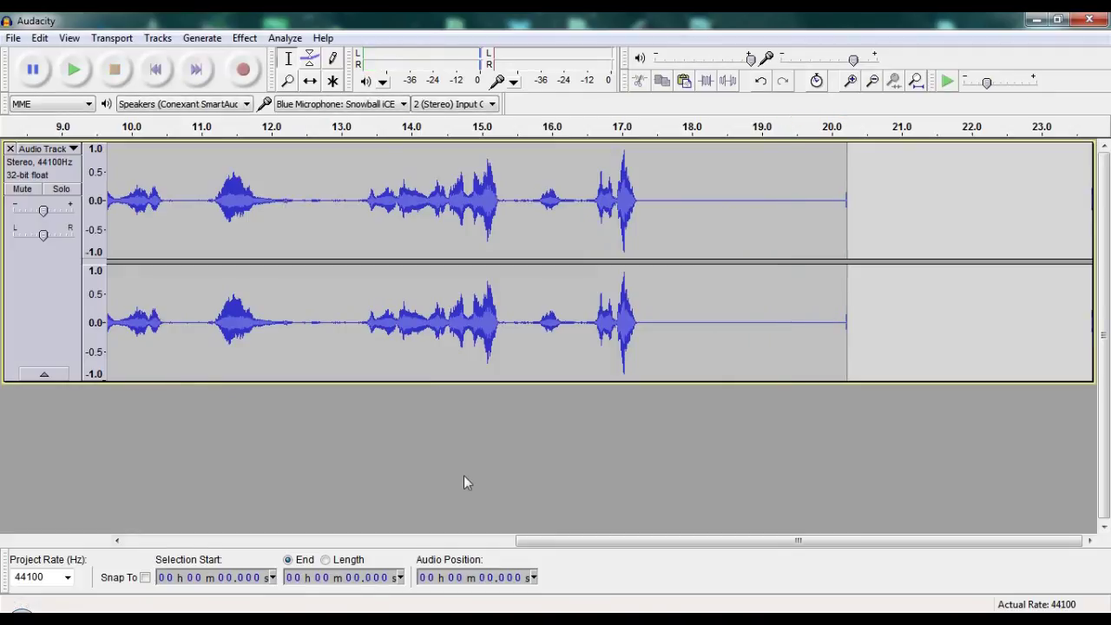
left_click_drag(657, 548, 208, 425)
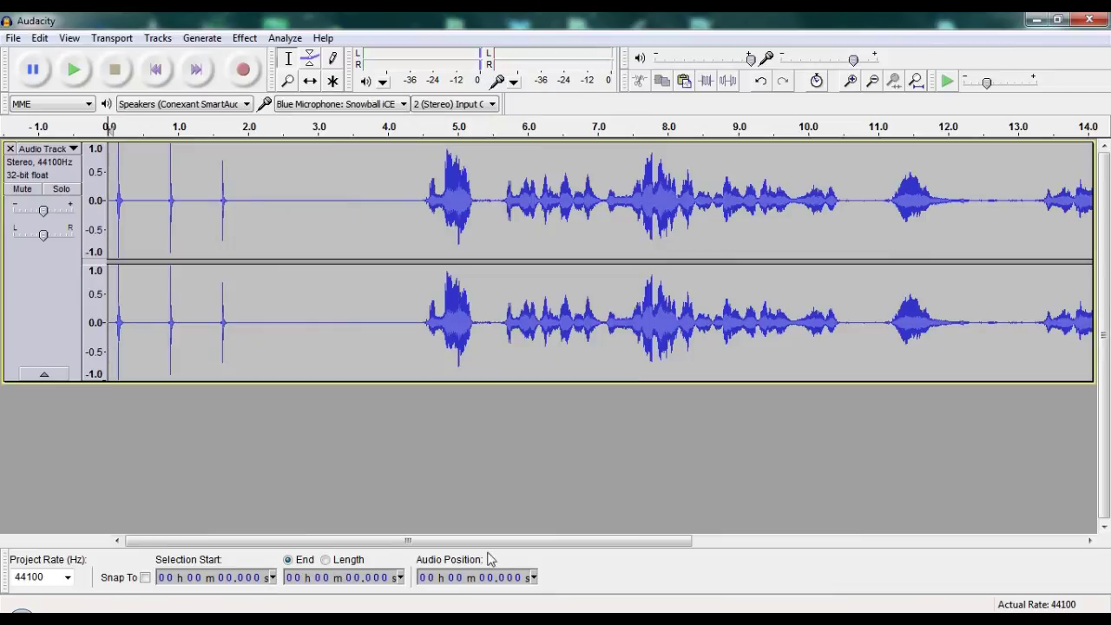
left_click_drag(501, 545, 769, 519)
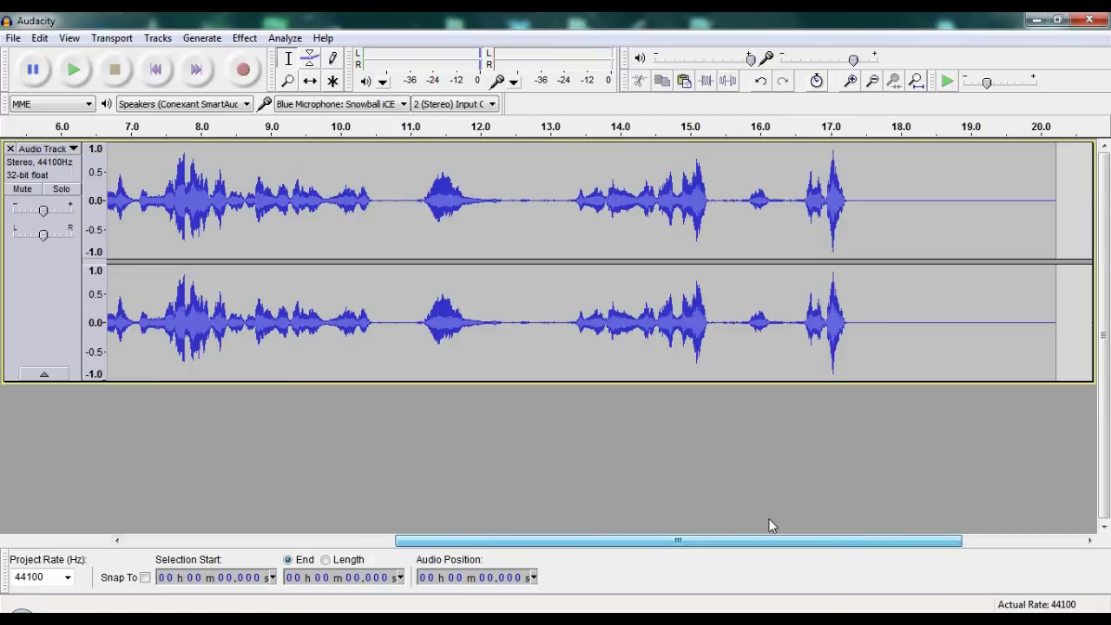
left_click_drag(769, 525, 769, 525)
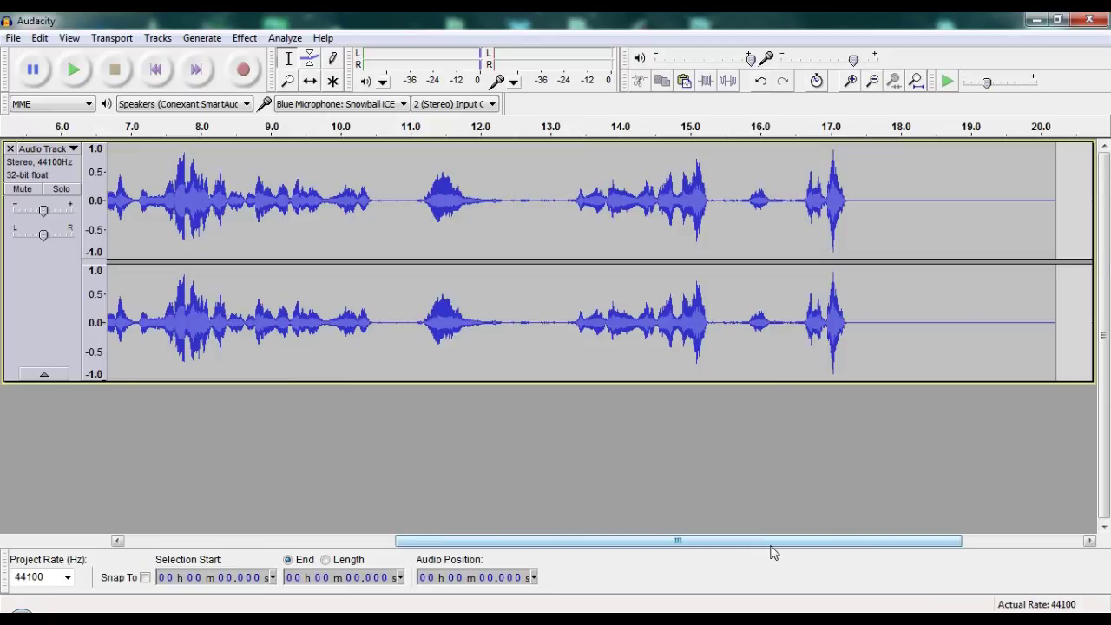
left_click_drag(774, 545, 669, 531)
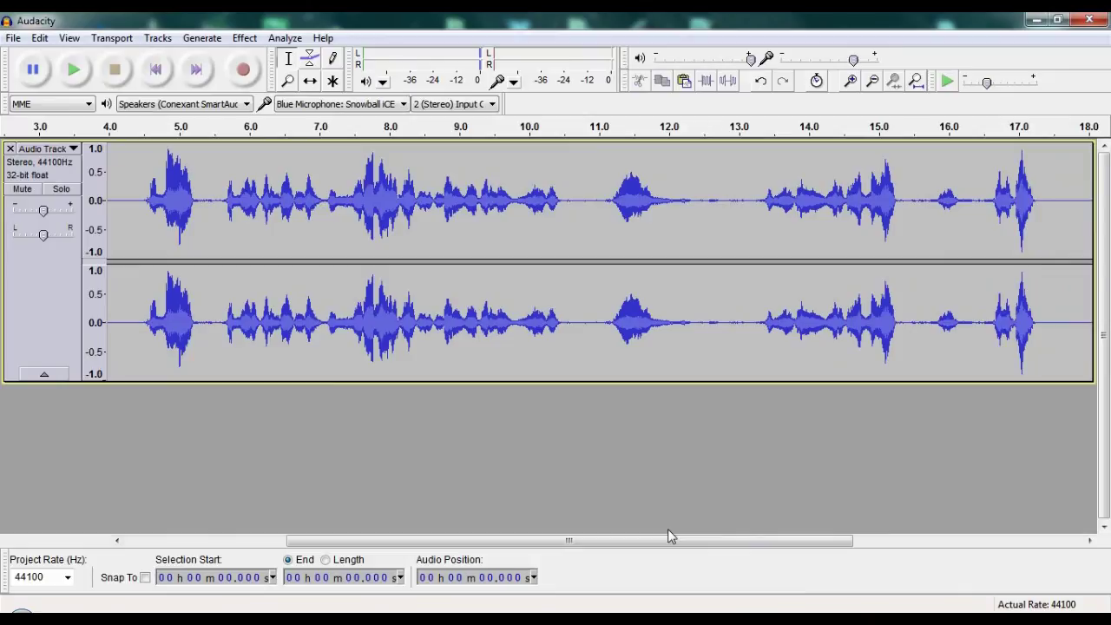